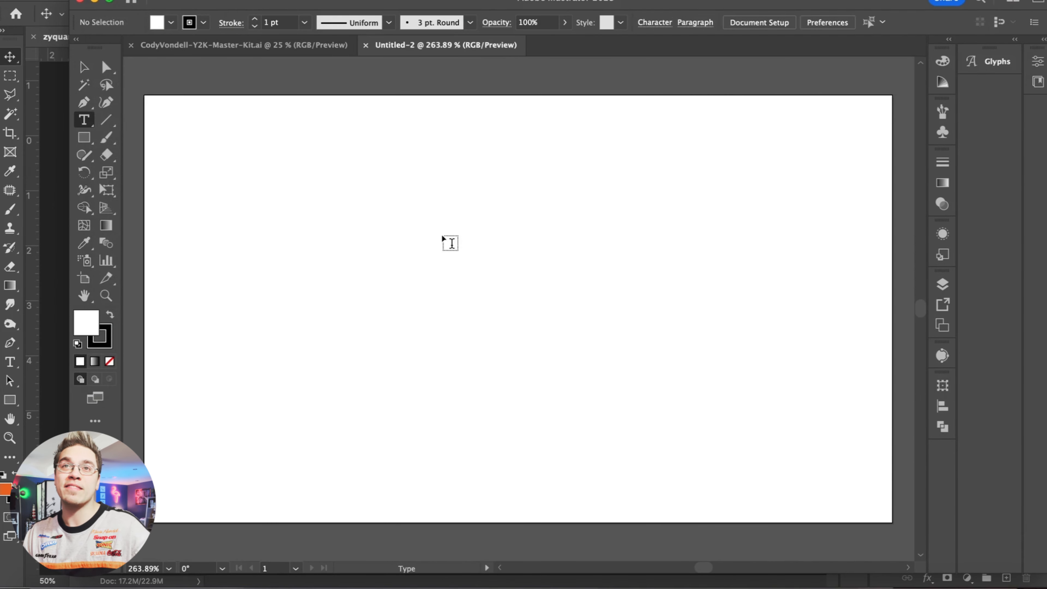
- Add a text object reading "modaboys" on the blank artboard, replacing the pasted XML text
left_click(442, 234)
key("super+v")
key("super+a")
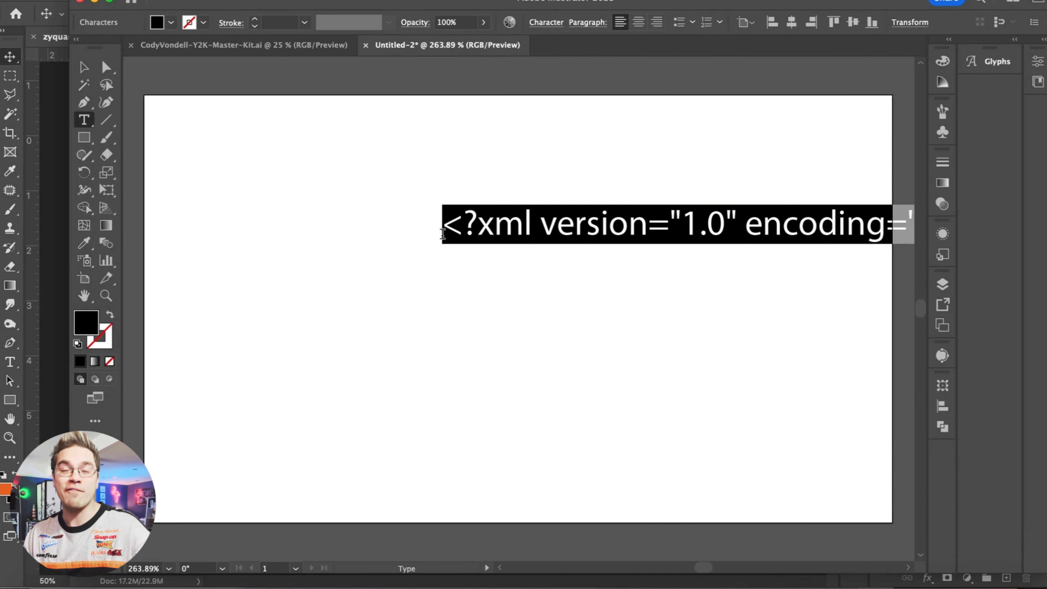
type("modaboys")
- Set the font of the whole "modaboys" text to Contour
key("super+a")
left_click(544, 24)
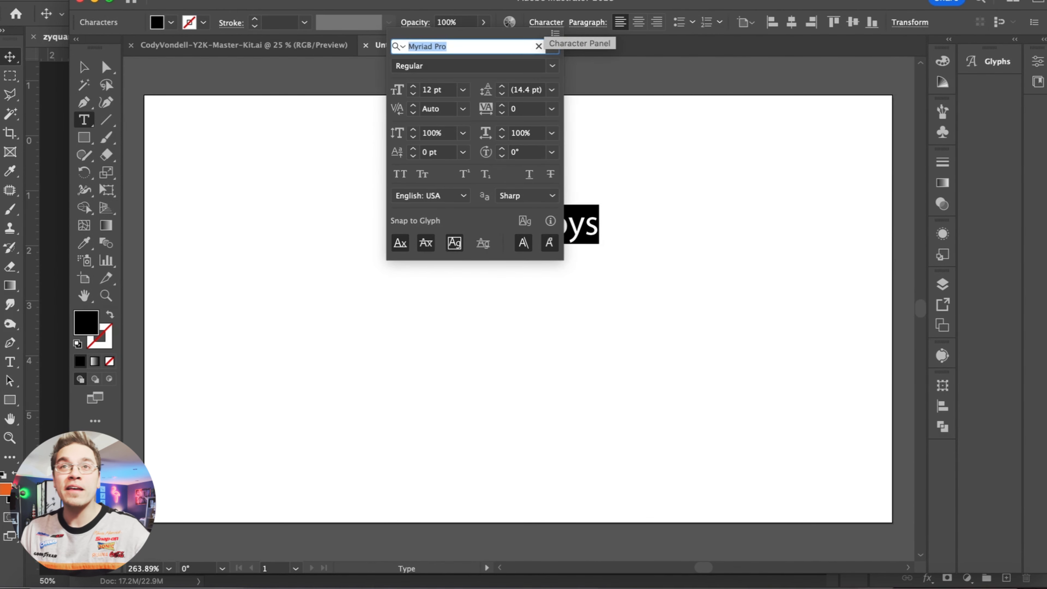
type("contou")
left_click(538, 113)
left_click(266, 209, "super")
key("v")
key("super+=")
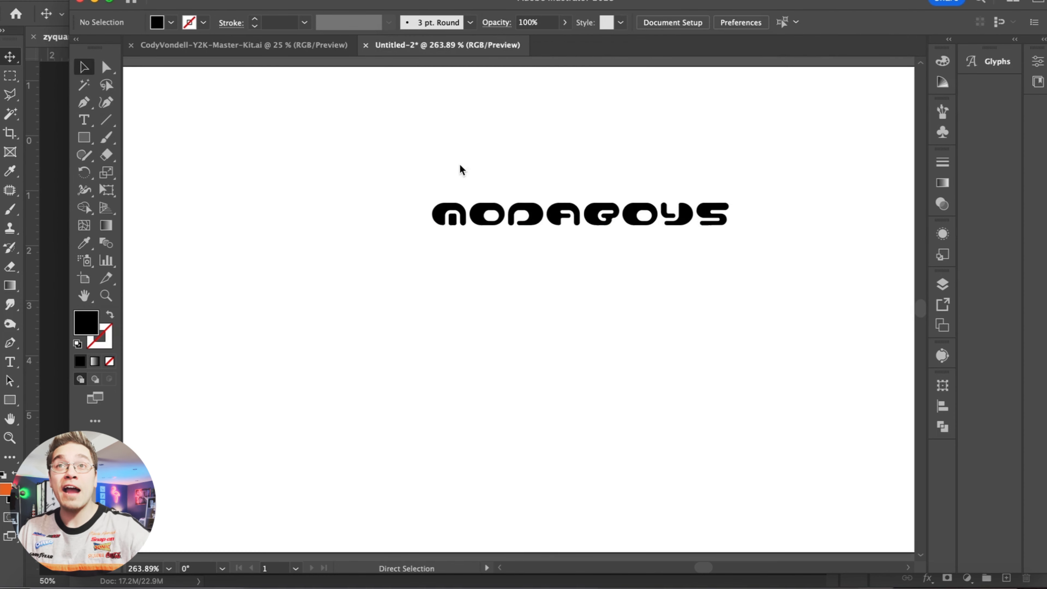
- Tighten the kerning between the letters of "modaboys" until neighbouring letters touch
left_click_drag(531, 213, 443, 291)
key("super+=")
triple_click(686, 310)
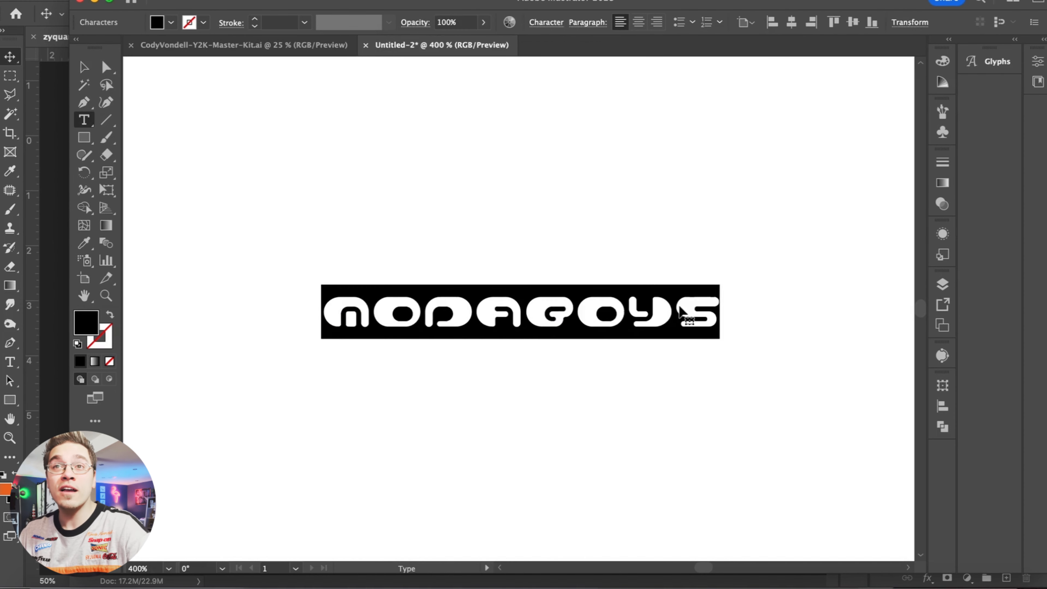
left_click(678, 308)
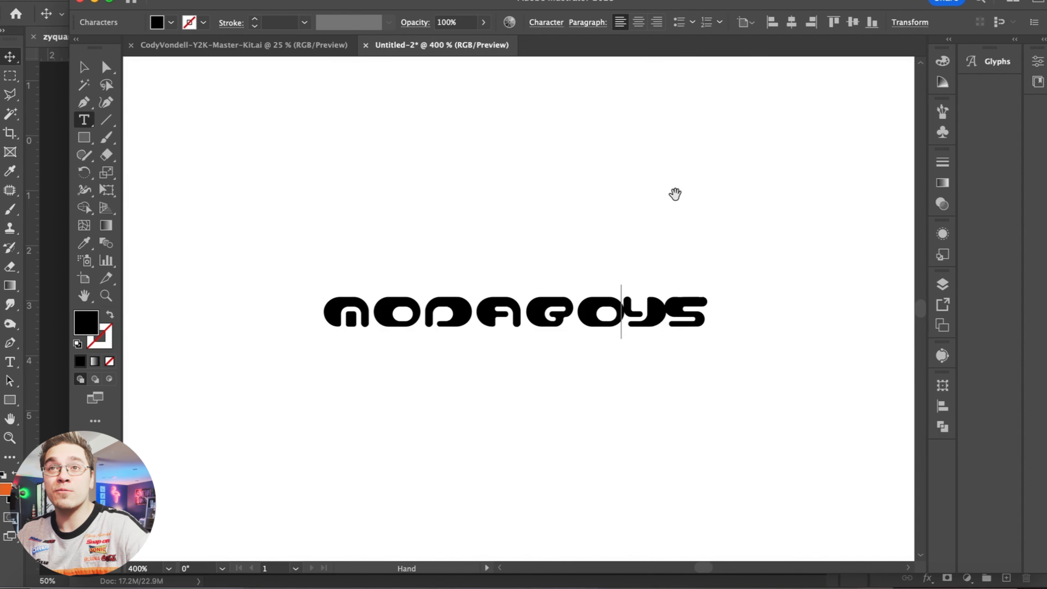
key("Left")
key("alt+Left")
key("alt+Left")
key("alt+Left")
key("Left")
key("alt+Left")
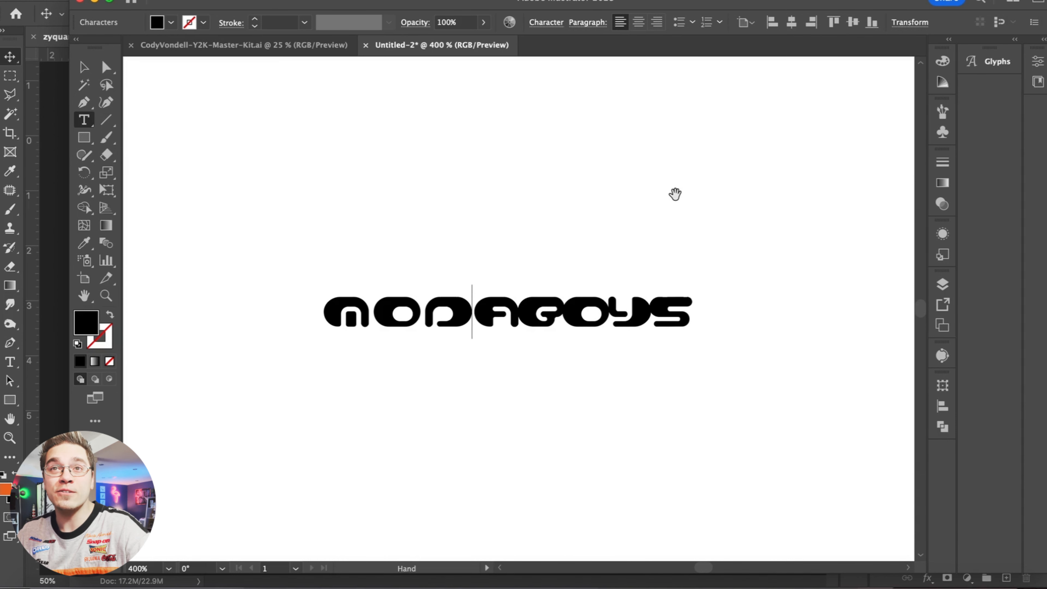
key("alt+Left")
key("alt+Left")
key("Left")
key("alt+Left")
key("alt+Left")
key("alt+Left")
key("Left")
key("alt+Left")
key("alt+Left")
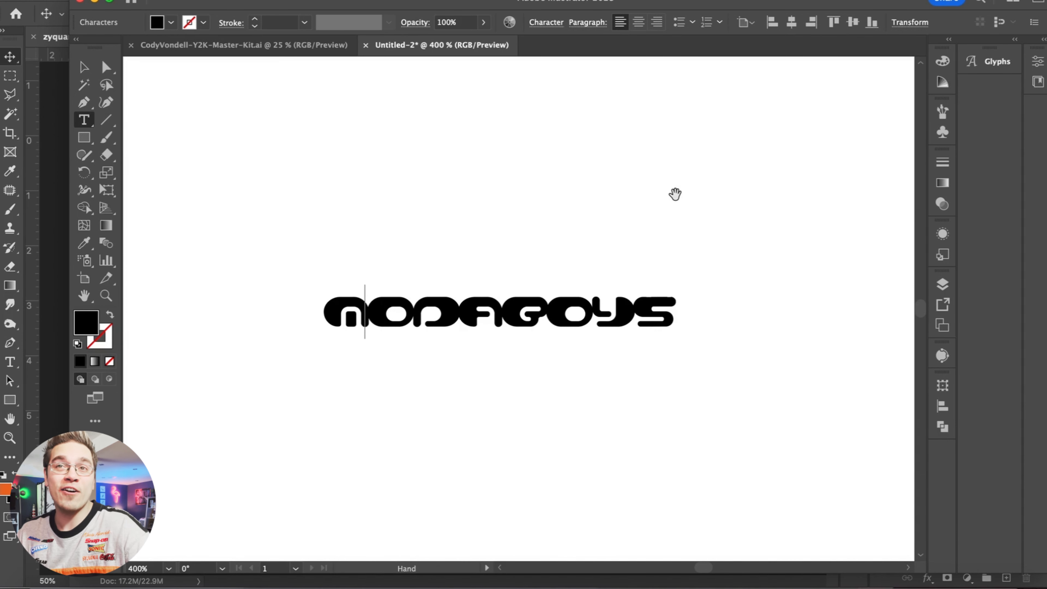
- Convert the kerned "modaboys" text to outlines
left_click(83, 68)
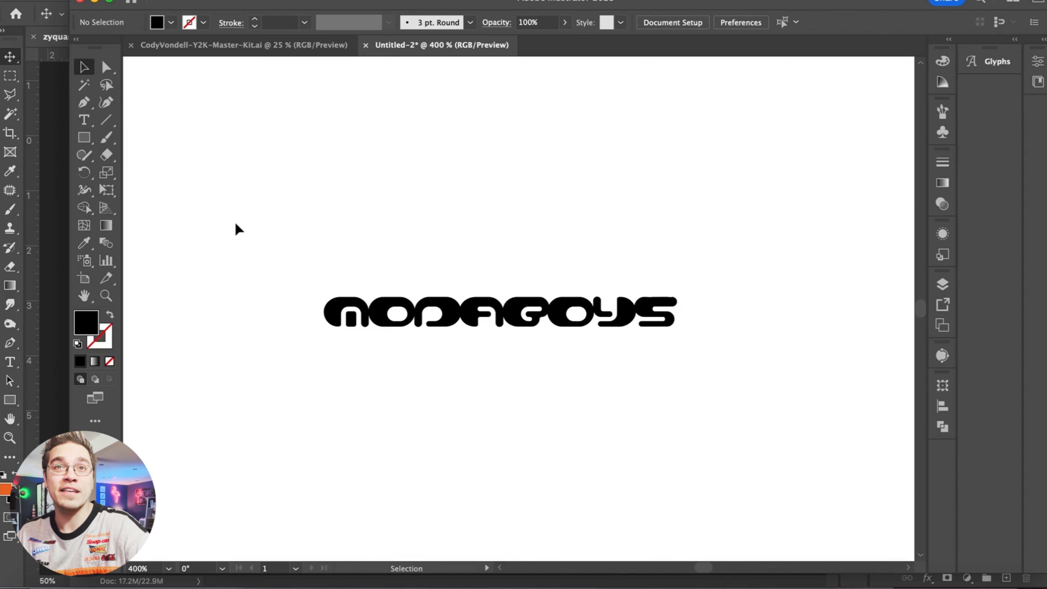
left_click(480, 317)
left_click(212, 1)
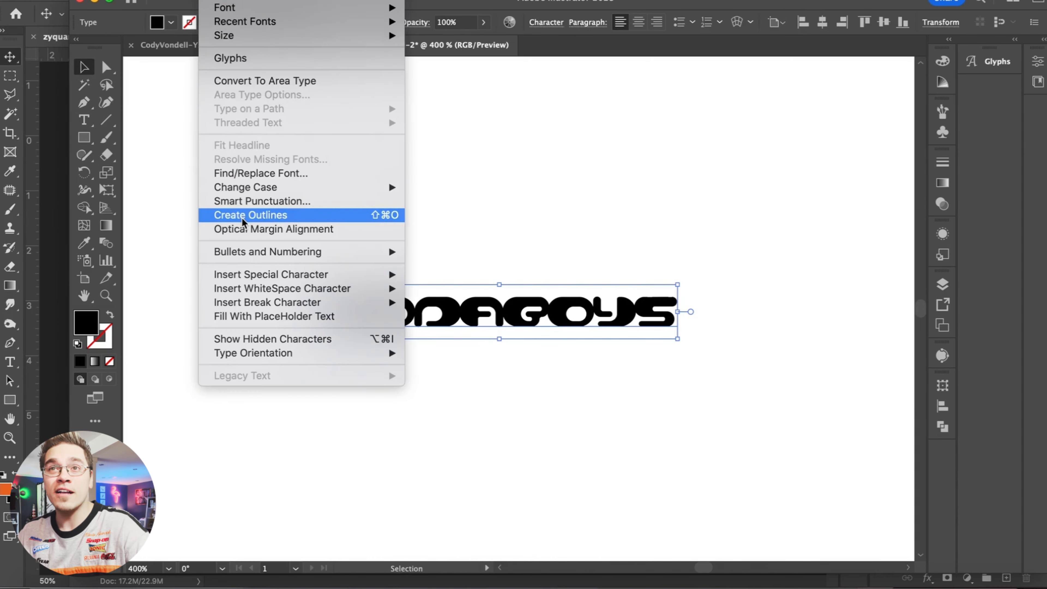
left_click(242, 219)
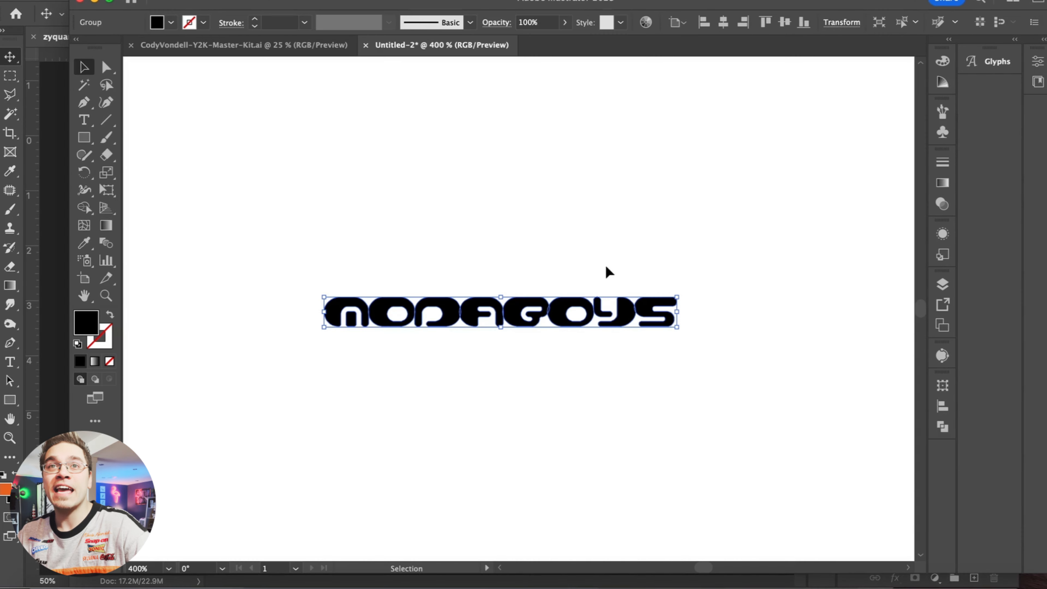
- Copy the tilted ellipse ring and the broken ellipse from the Y2K master kit into the Untitled-2 document
left_click(242, 46)
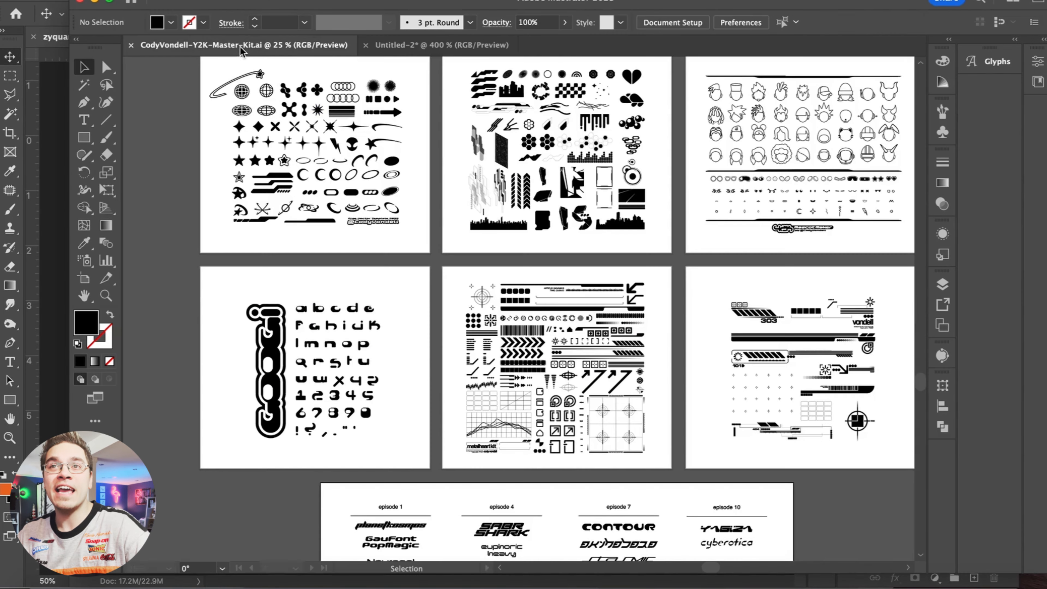
scroll(382, 142, "up", 1)
key("a")
left_click(368, 188)
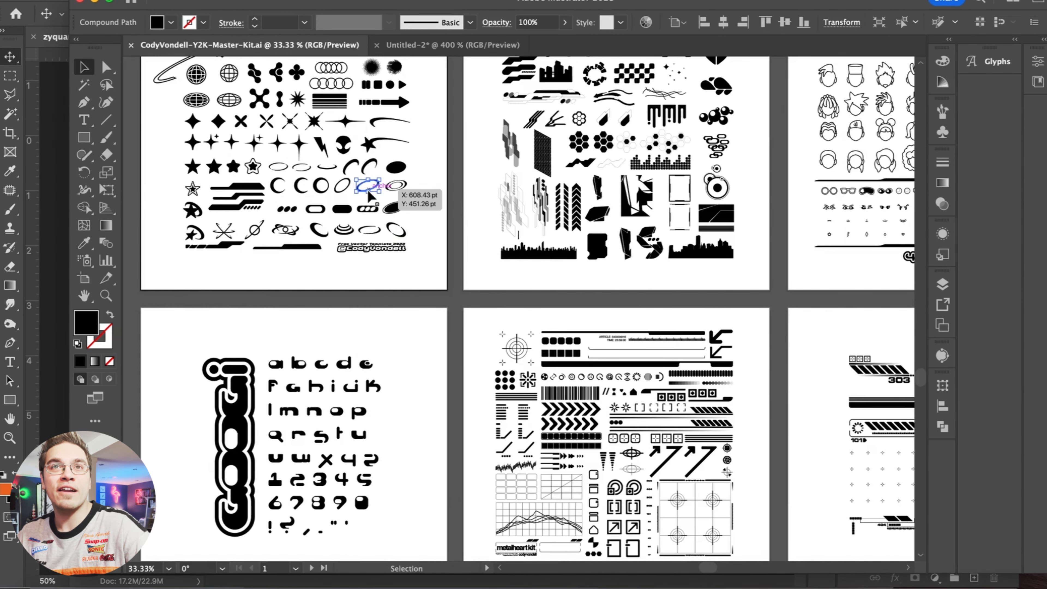
left_click_drag(366, 181, 402, 237)
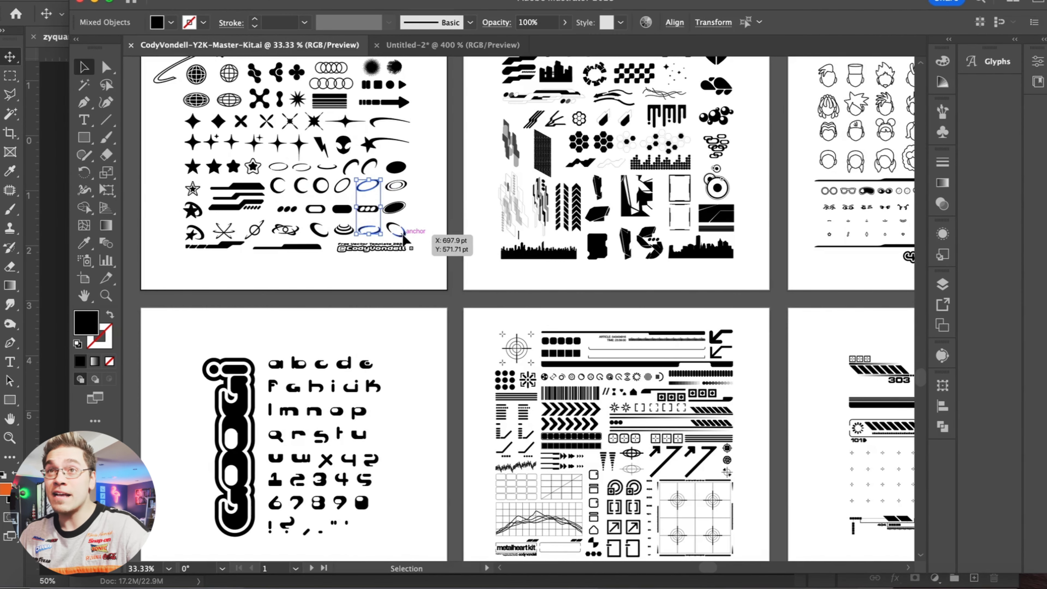
left_click(400, 42)
key("super+minus")
- Duplicate the outlined wordmark just below, give the copy a 3 pt black stroke, and fill the original white
left_click(496, 309)
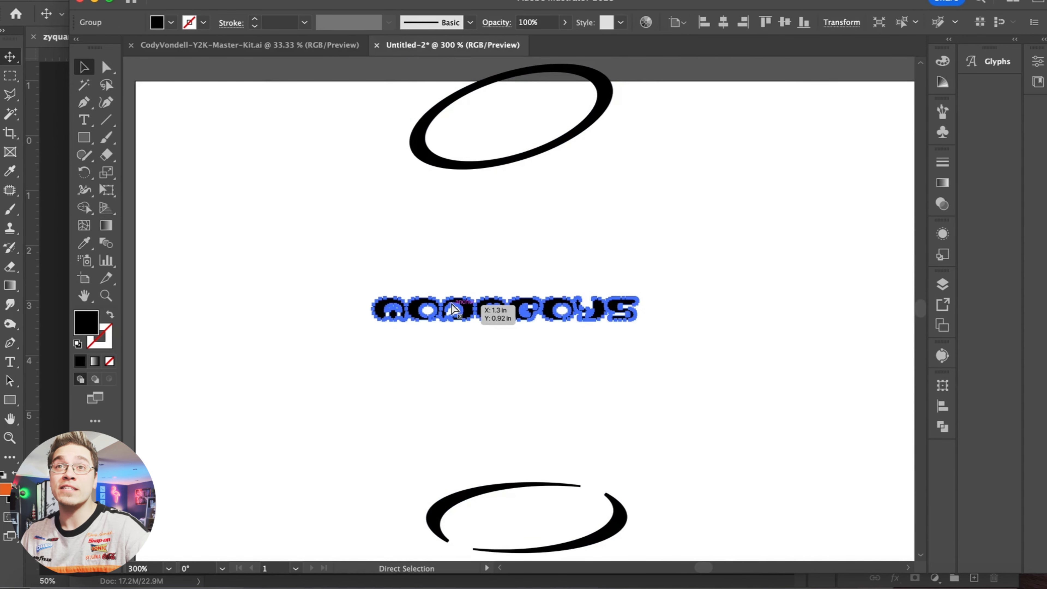
left_click(254, 19)
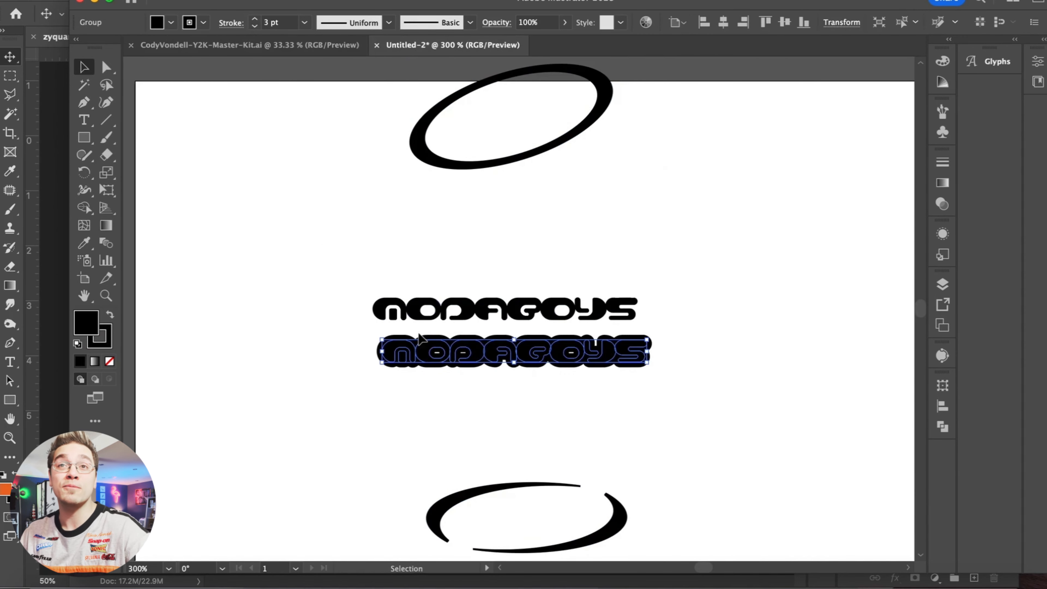
left_click(171, 23)
left_click(43, 48)
left_click(370, 222)
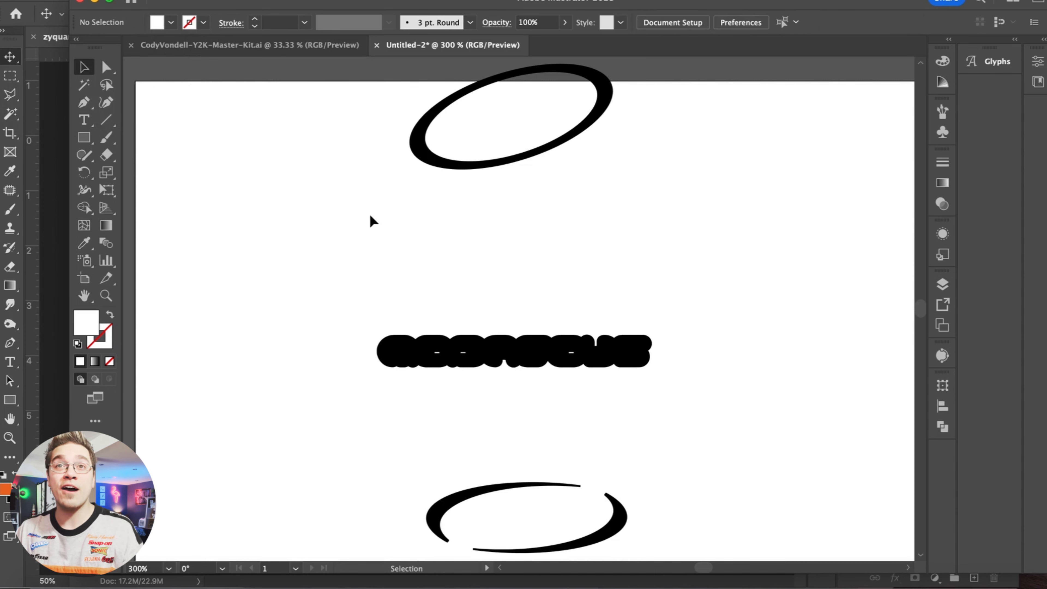
- Place the white wordmark over the stroked black copy so the outline surrounds it evenly
key("super+equal")
left_click_drag(377, 325, 361, 358)
left_click(370, 303)
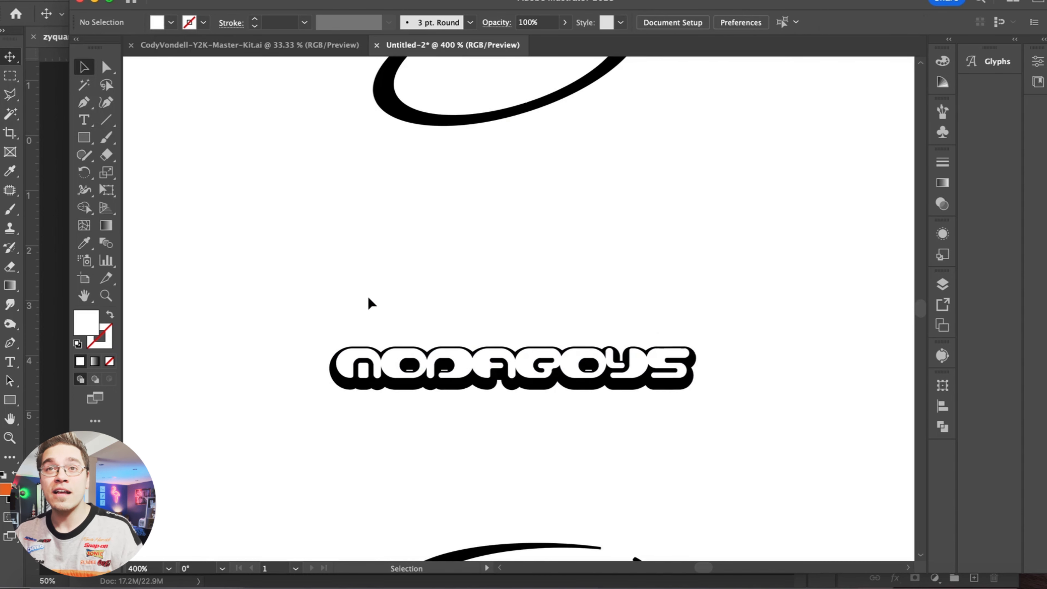
key("super+equal")
key("super+equal")
left_click_drag(338, 299, 338, 304)
key("super+equal")
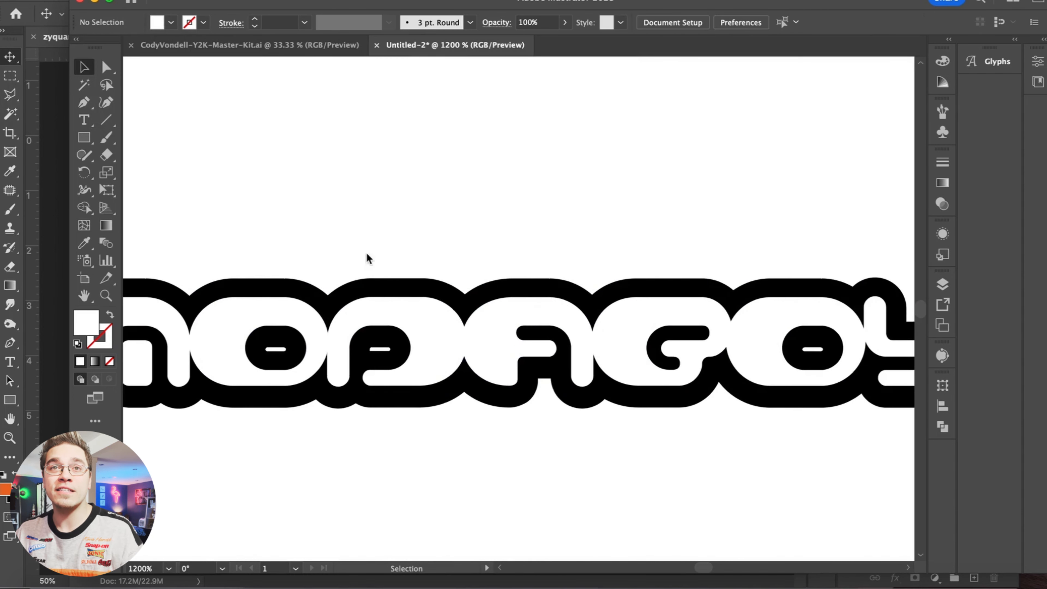
- Raise the white lettering slightly so more black shows beneath it, and align the two wordmark layers
left_click_drag(444, 330, 443, 318)
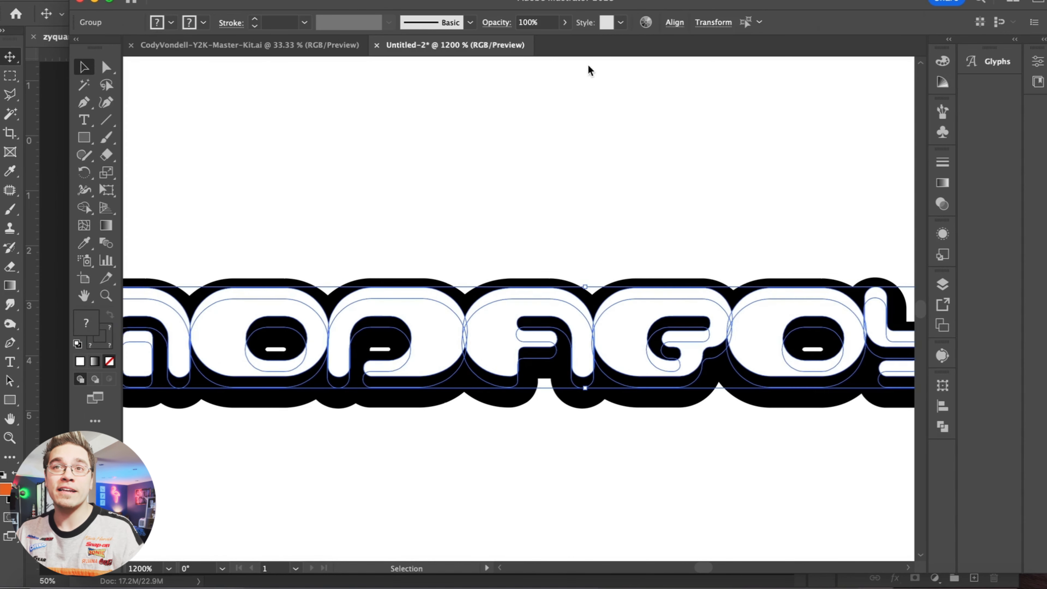
left_click(674, 22)
left_click(374, 166)
key("super+minus")
key("super+minus")
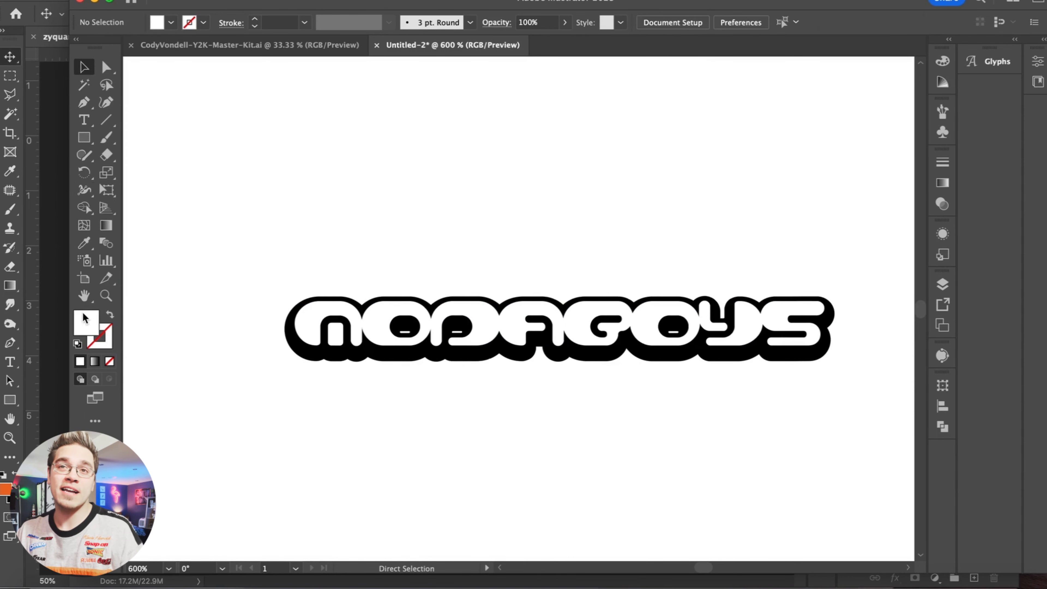
- Fill the small white gaps inside the letters with a black rectangle across the middle, behind the white lettering
left_click(171, 22)
left_click(51, 47)
left_click_drag(375, 315, 711, 337)
- Group the white lettering with its black outline into one wordmark
key("v")
key("super+minus")
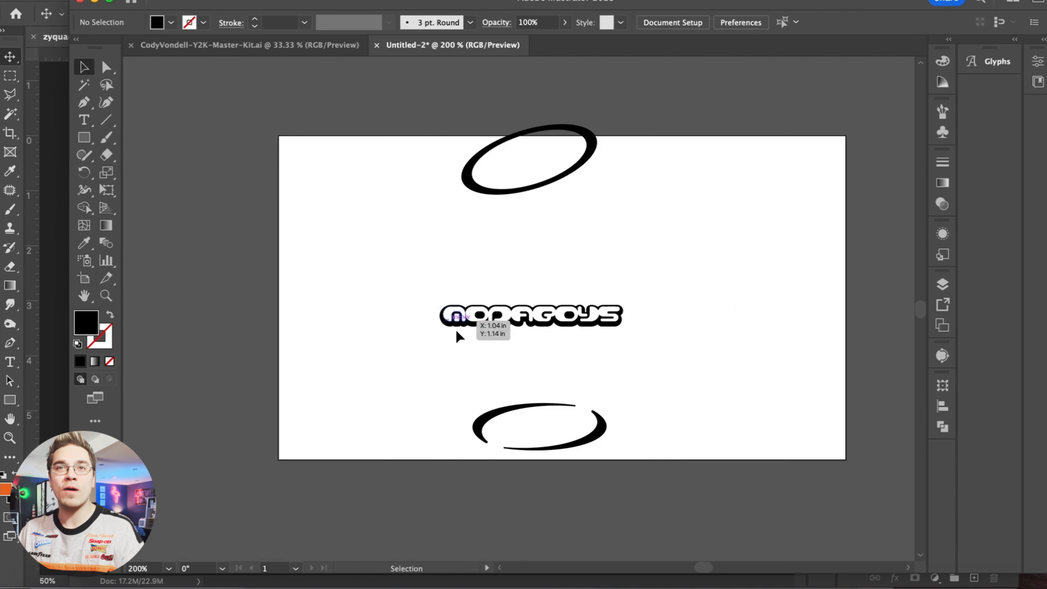
left_click(454, 328, "shift")
left_click(173, 1)
left_click(185, 72)
left_click(355, 253)
- Move the tilted ellipse ring onto the wordmark and align their vertical centers
key("super+plus")
left_click_drag(454, 70, 453, 380)
left_click_drag(392, 213, 655, 388)
left_click(674, 22)
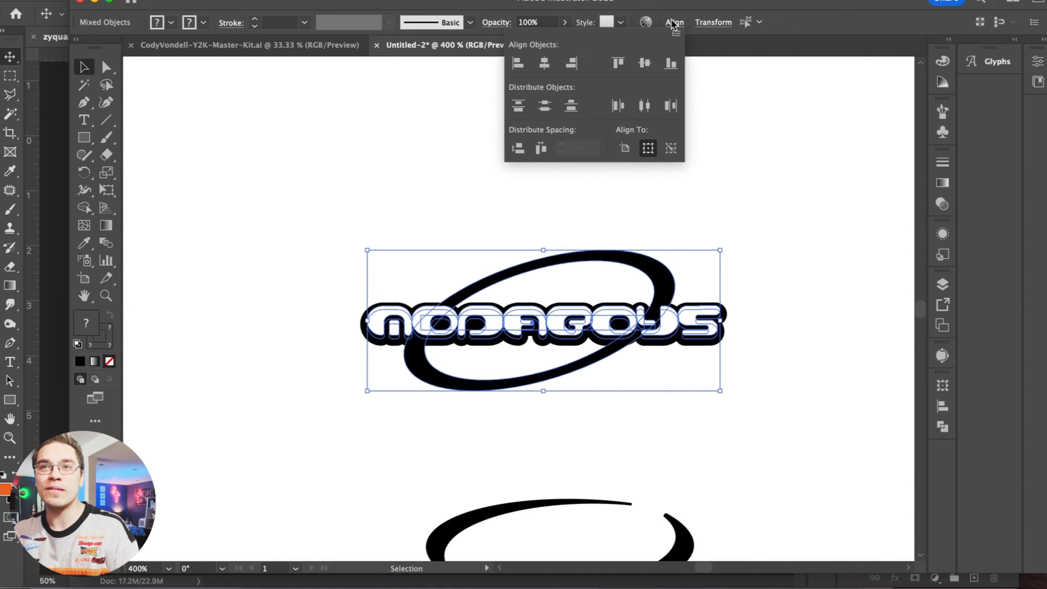
left_click(649, 72)
left_click(448, 187)
- Move the ringed logo to the upper part of the artboard and place a duplicate of the wordmark below it
key("super+minus")
key("super+minus")
left_click_drag(561, 314, 628, 250)
left_click(662, 340)
left_click_drag(584, 219, 584, 335)
left_click(626, 316)
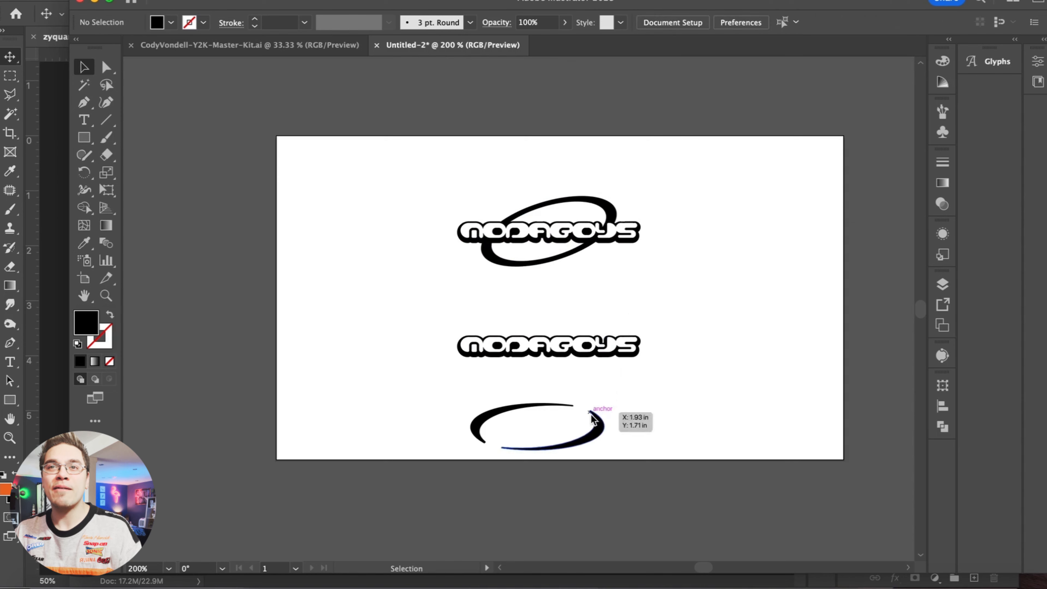
- Move the broken ellipse onto the lower wordmark
left_click_drag(597, 430, 601, 353)
key("super+plus")
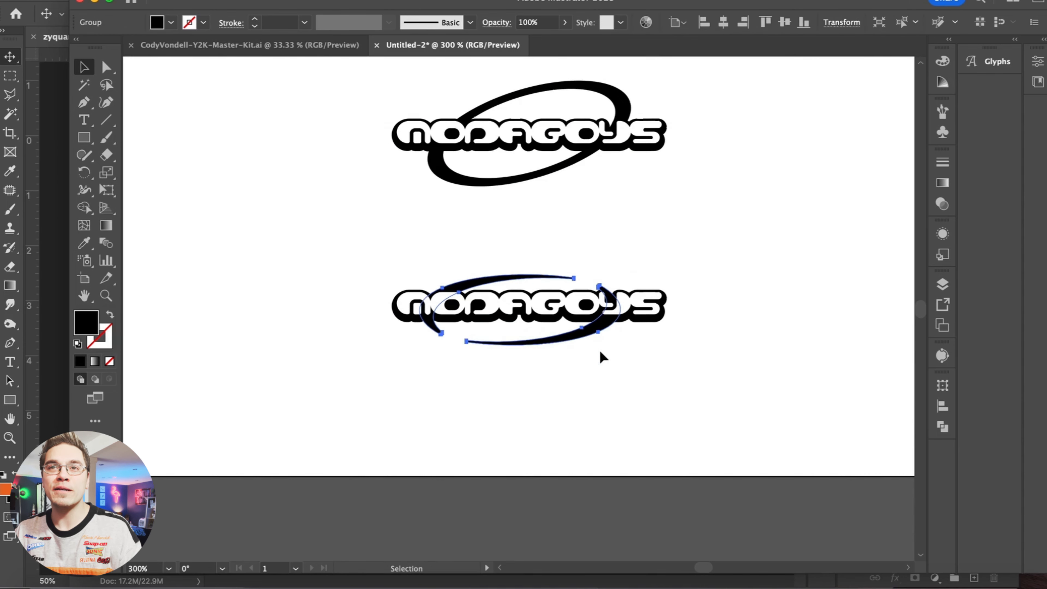
- Try reflecting the broken ellipse around the lower wordmark
left_click(169, 0)
mouse_move(194, 1)
left_click(345, 48)
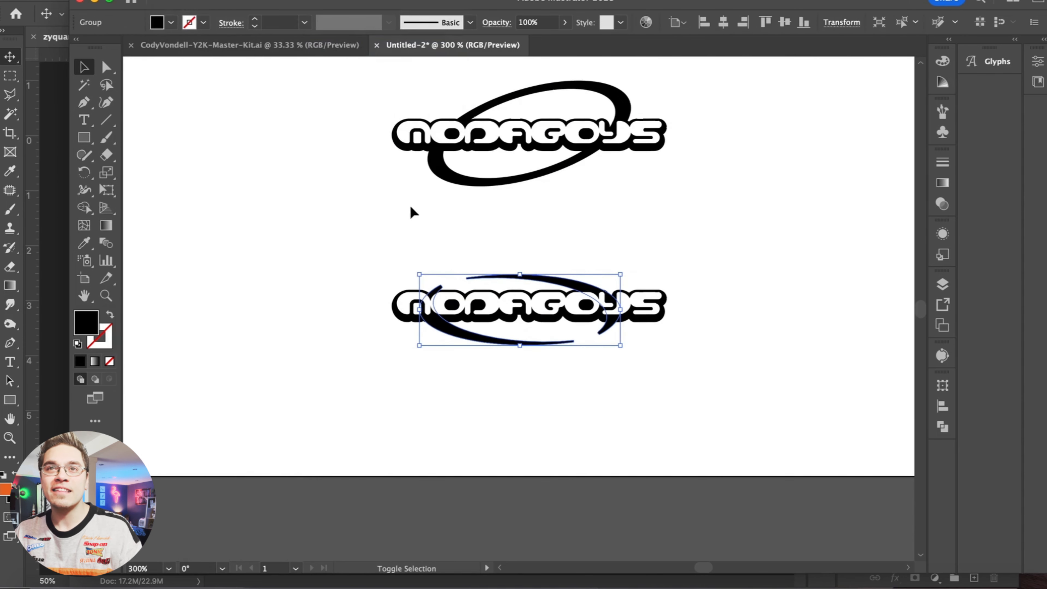
- Enlarge the broken ellipse around the lower wordmark and align the parts of both logos by their horizontal centers
left_click_drag(413, 269, 395, 268)
left_click_drag(375, 241, 619, 347)
left_click_drag(686, 348, 348, 79)
left_click(670, 24)
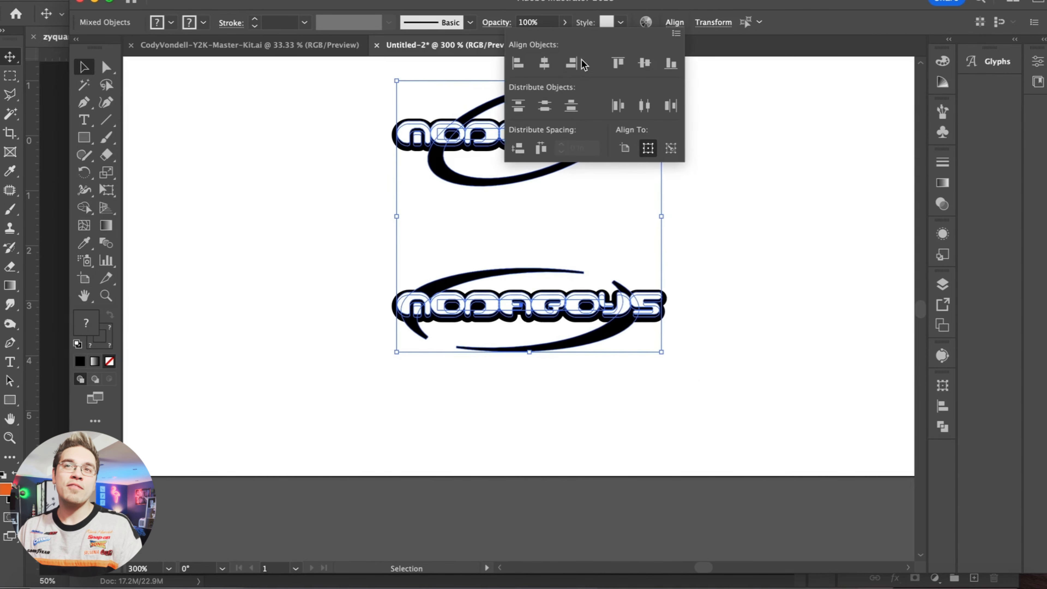
left_click(544, 63)
left_click(740, 318)
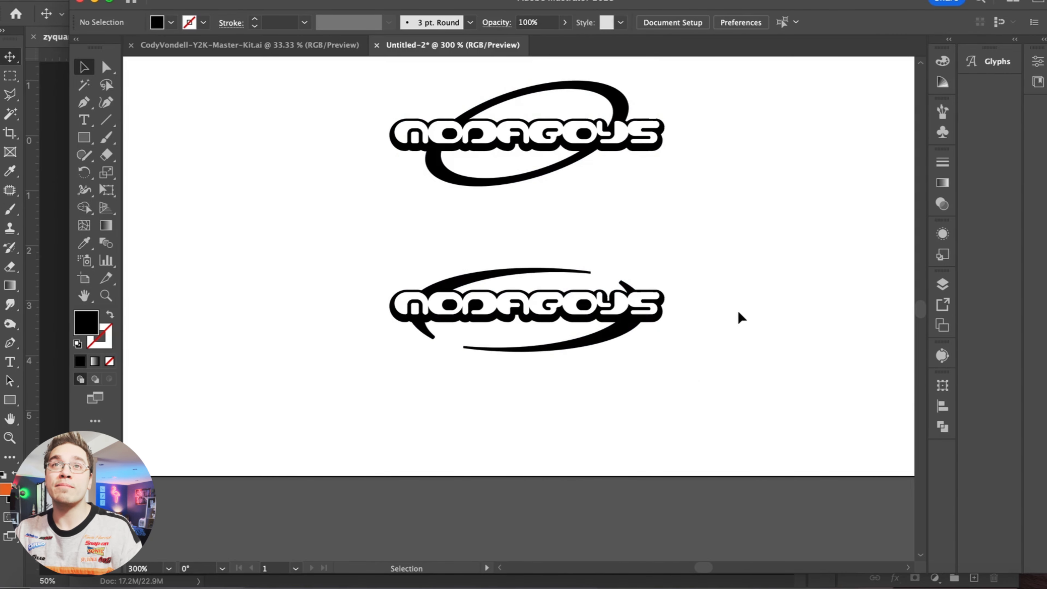
- Copy the four-point sparkle with a small companion star from the Y2K master kit into the Untitled-2 document
left_click(156, 45)
scroll(396, 304, "up", 4)
scroll(396, 304, "left", 2)
left_click(285, 289)
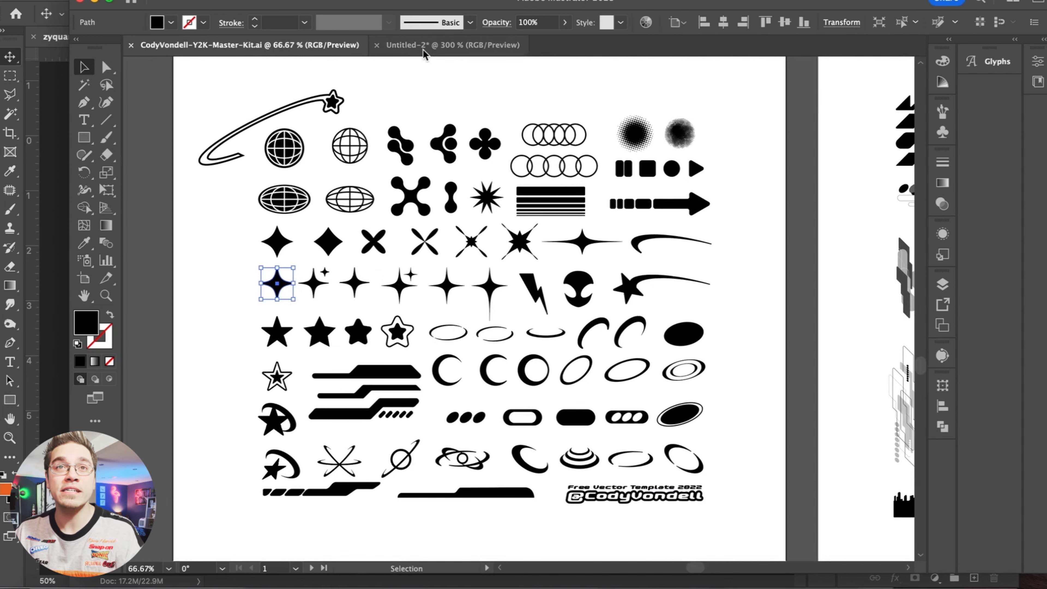
left_click(320, 288)
key("cmd+c")
left_click(421, 45)
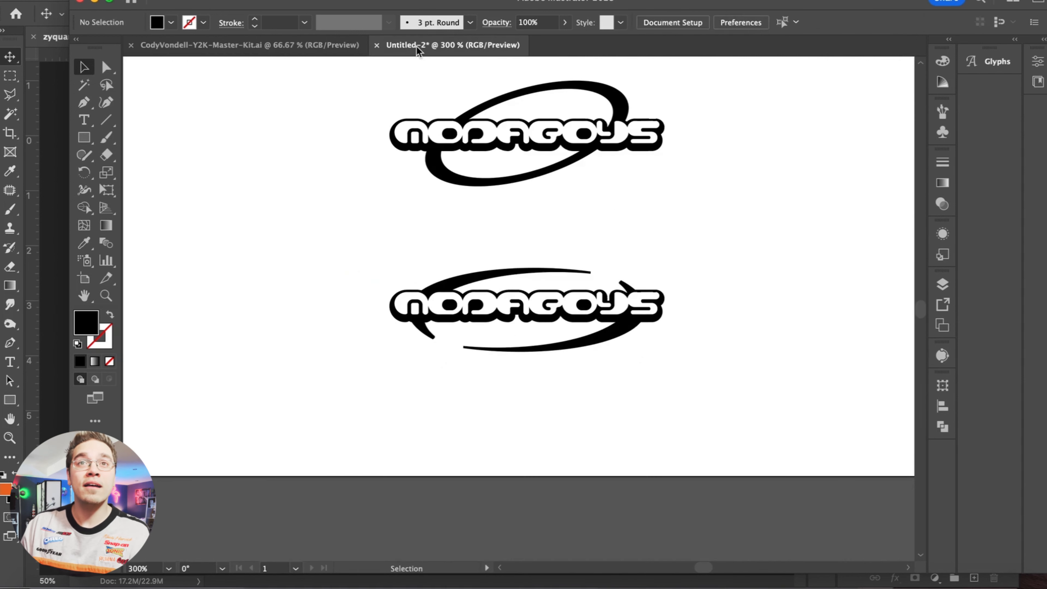
key("cmd+v")
- Scale the sparkle down to about a third and place it over the broken ellipse's upper-right gap
left_click_drag(446, 236, 496, 284)
left_click(535, 243)
key("super+=")
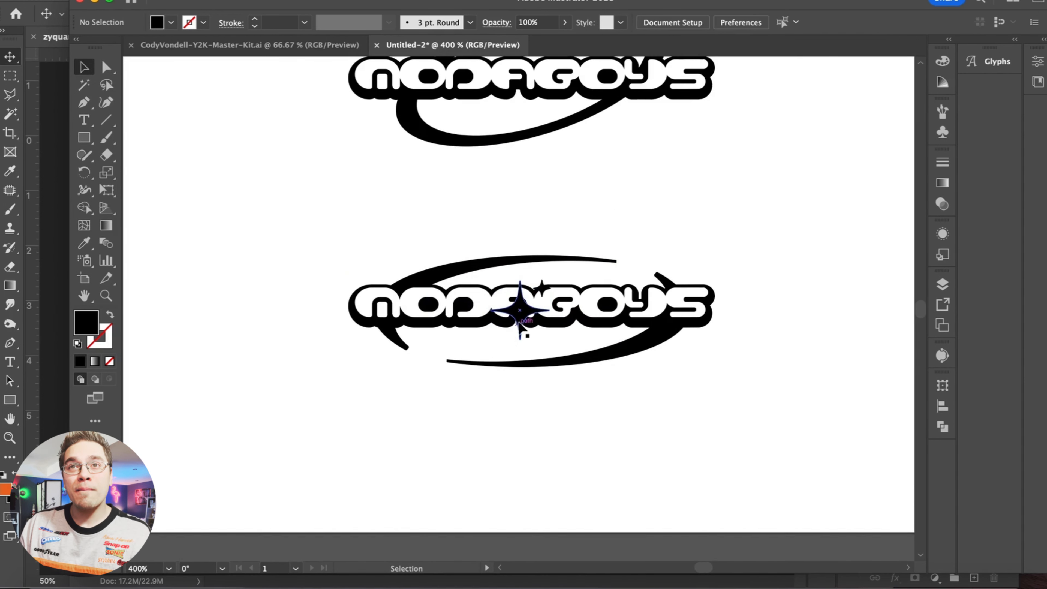
left_click_drag(531, 318, 512, 306)
key("super+=")
key("super+=")
key("super+=")
key("super+=")
key("super+-")
left_click(472, 131)
key("super+-")
key("super+-")
left_click_drag(446, 234, 553, 196)
left_click(663, 268)
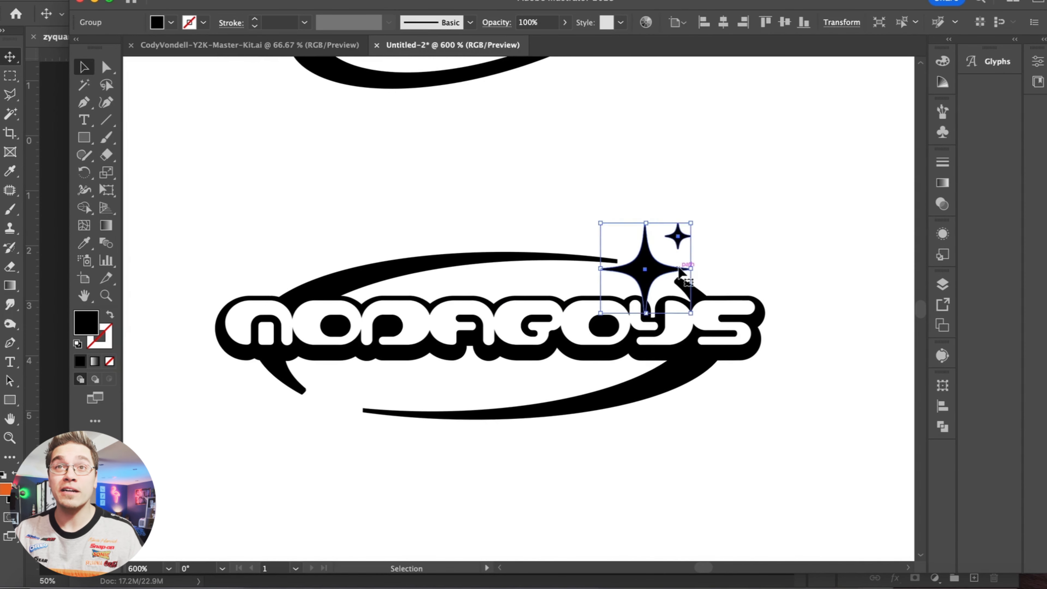
- Duplicate only the large star of the sparkle onto the broken ellipse's lower-left gap
key("super+v")
key("super+z")
double_click(644, 268)
left_click_drag(646, 272, 333, 400)
key("super+equal")
key("super+equal")
key("super+equal")
key("super+equal")
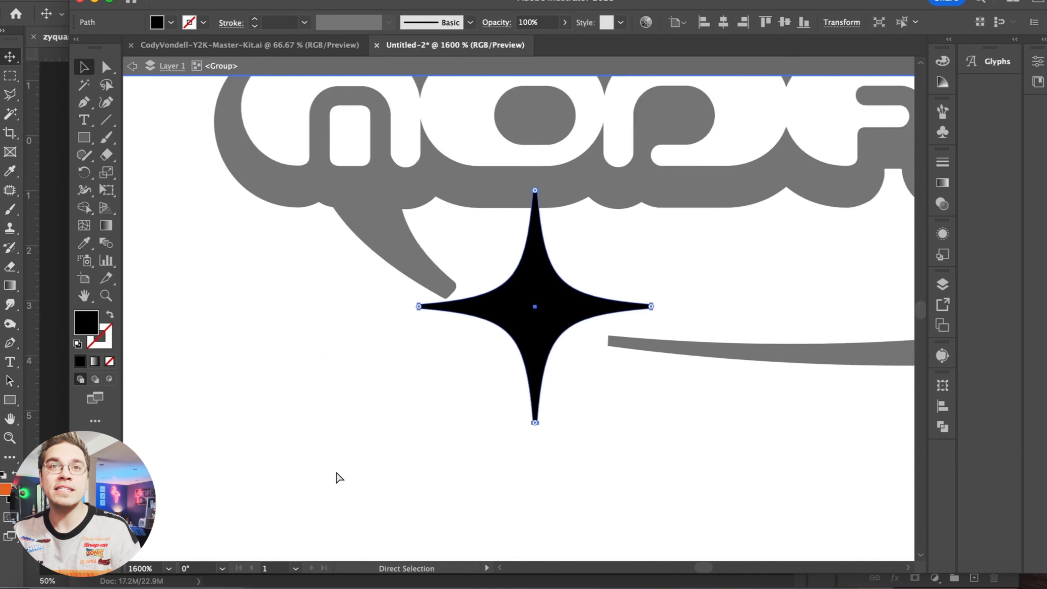
double_click(346, 454)
- Delete the upper logo with the tilted ellipse ring
key("super+minus")
key("super+minus")
key("super+minus")
key("super+minus")
key("super+minus")
key("super+minus")
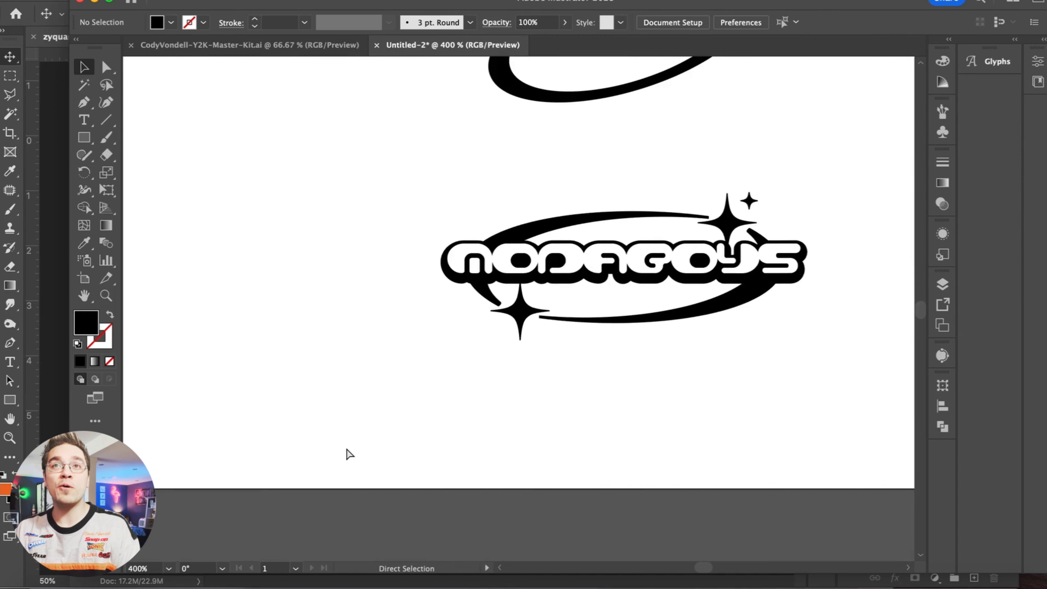
left_click_drag(376, 90, 654, 224)
key("Delete")
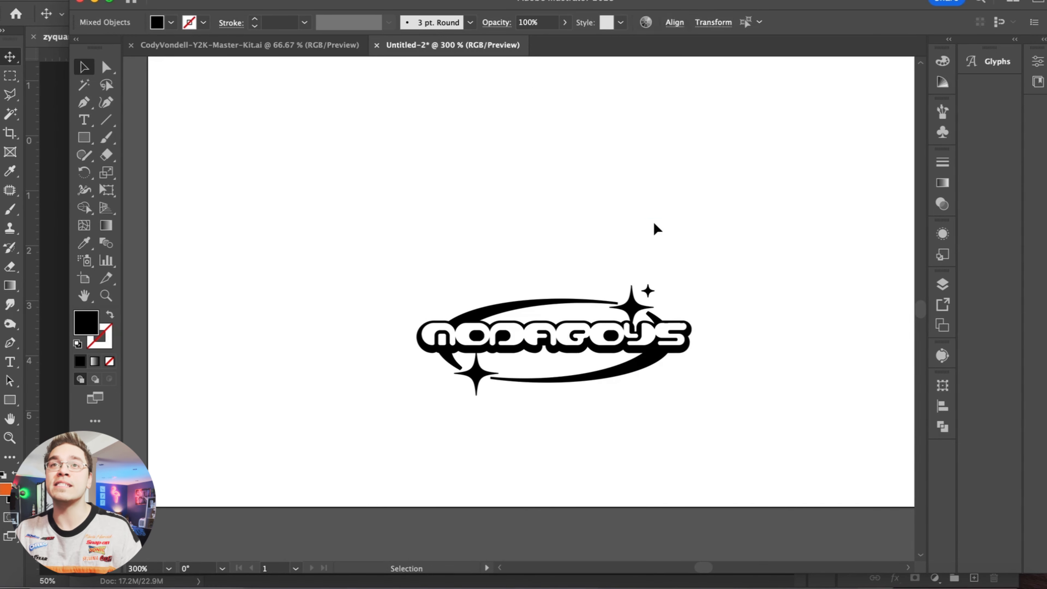
- Move the complete sparkle logo up on the artboard and select all of its parts
left_click_drag(355, 252, 749, 425)
left_click_drag(640, 329, 642, 152)
left_click(615, 270)
left_click_drag(706, 251, 417, 106)
- Switch to the zyquan.o.png document in Photoshop and check its image size
left_click(41, 141)
left_click(173, 1)
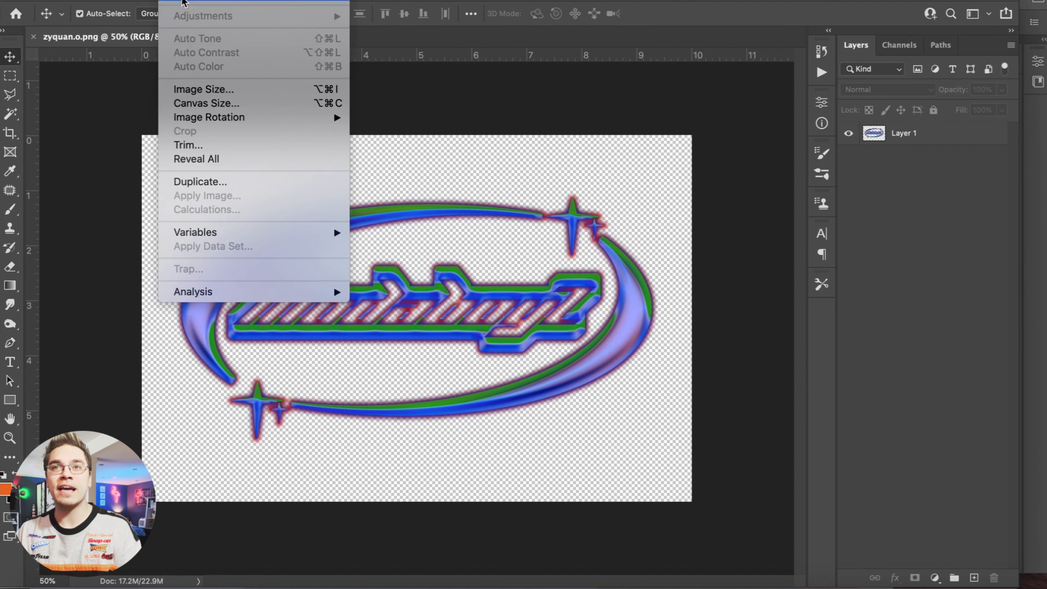
left_click(197, 91)
key("Escape")
key("v")
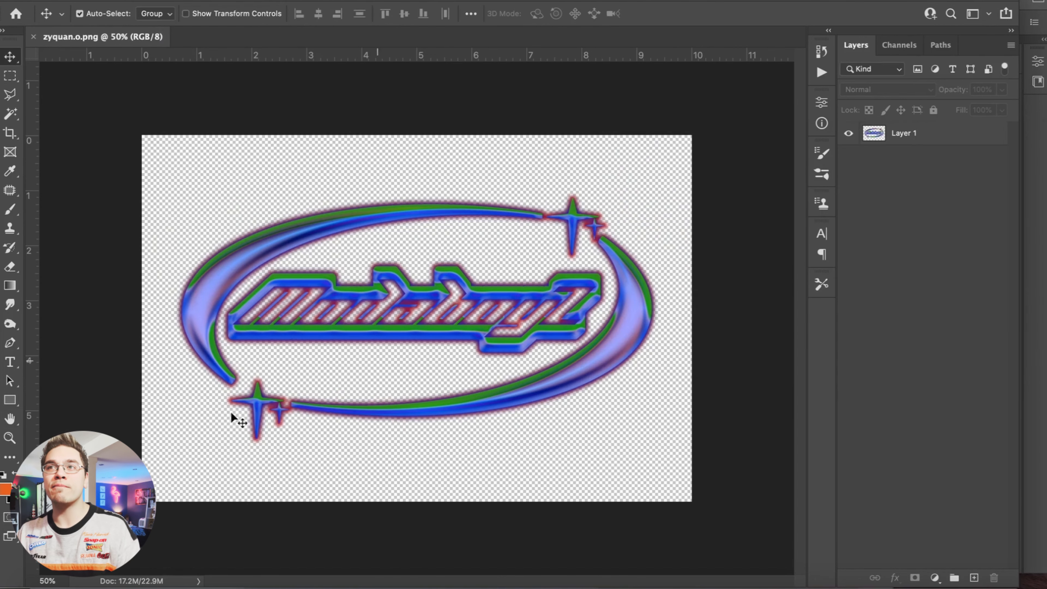
- Cover the whole canvas with a black rectangle and paste the sparkle logo above it as pixels
key("u")
mouse_move(101, 100)
left_mouse_down()
mouse_move(651, 497)
mouse_move(773, 532)
left_mouse_up()
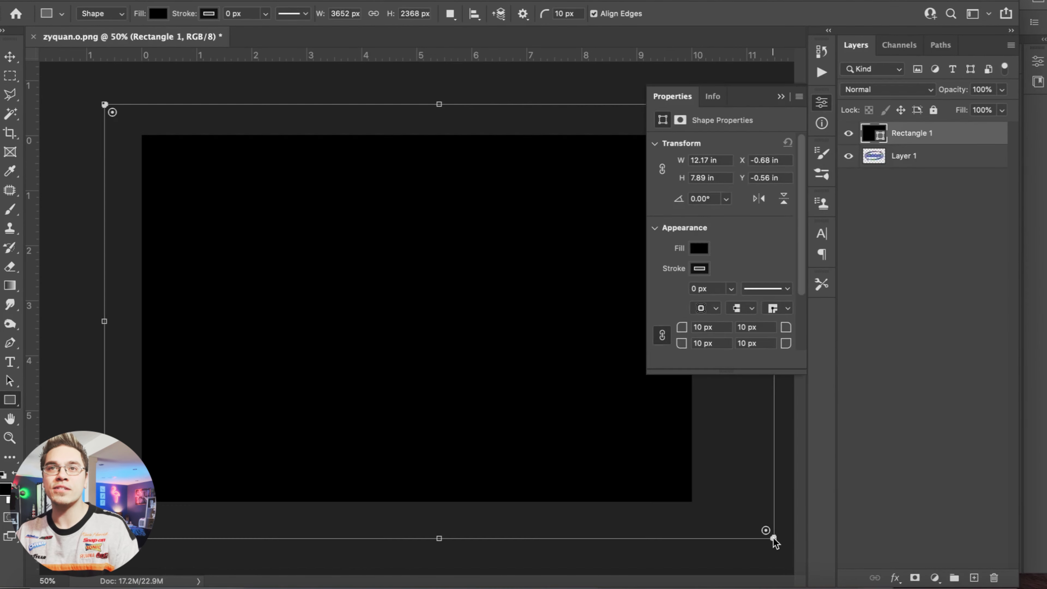
key("super+v")
left_click_drag(385, 306, 213, 145)
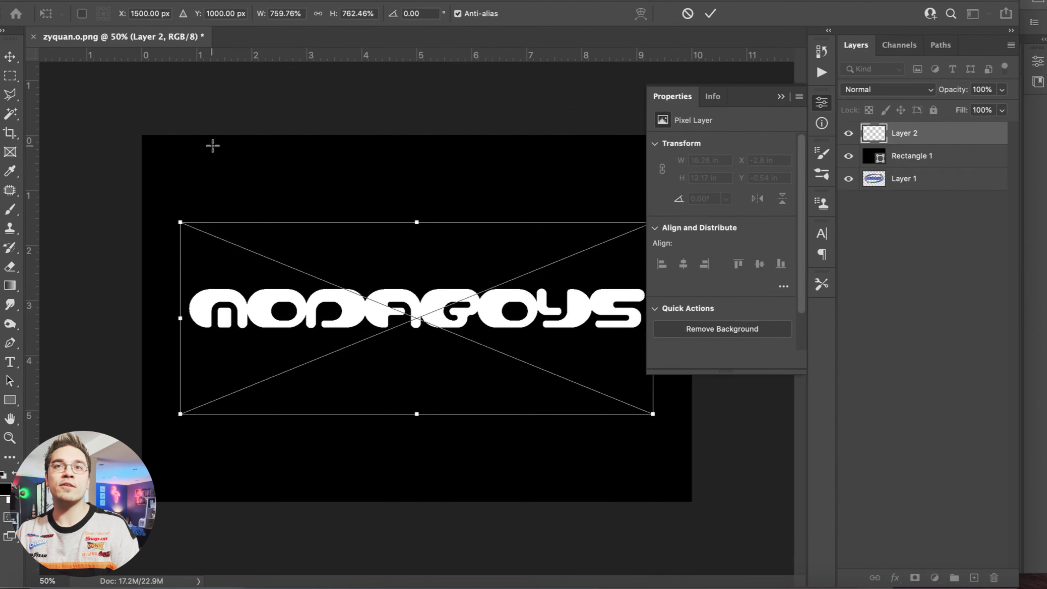
key("Return")
left_click(781, 96)
- Copy the white lettering of the logo to a new layer and make Layer 2 active again
key("w")
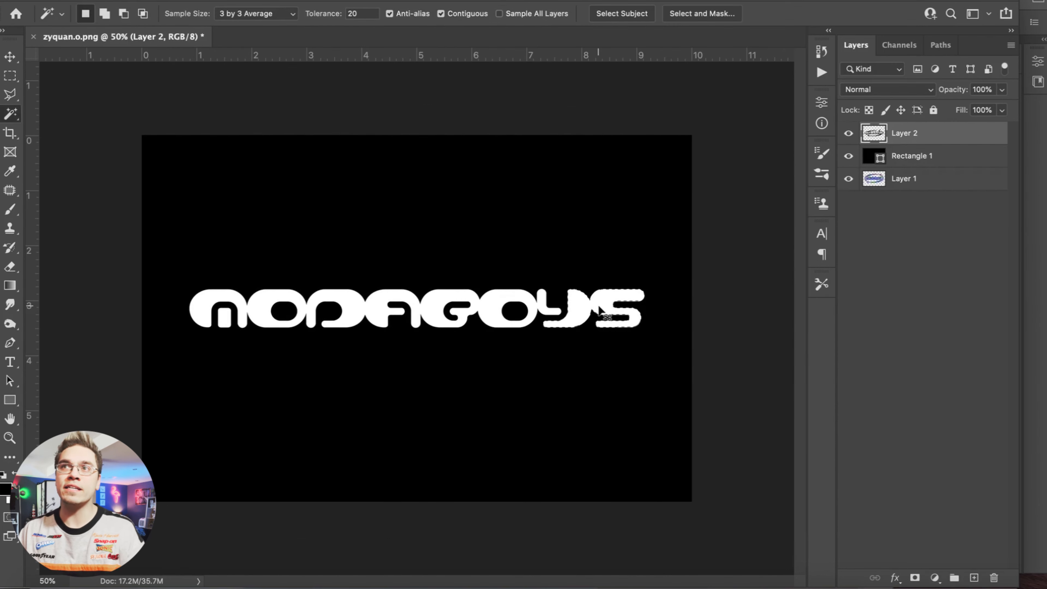
key("super+j")
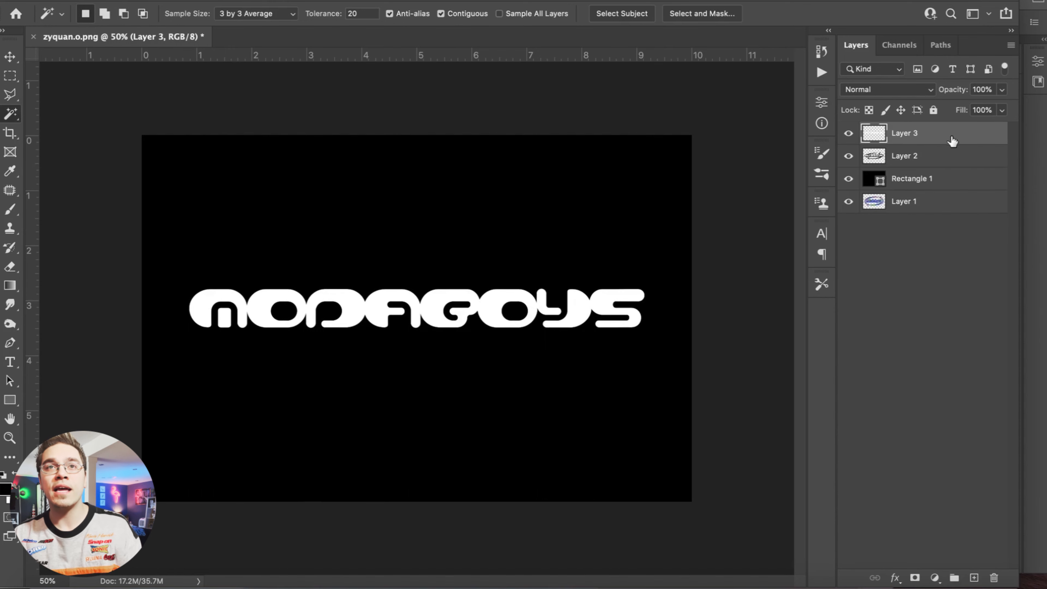
left_click(910, 158)
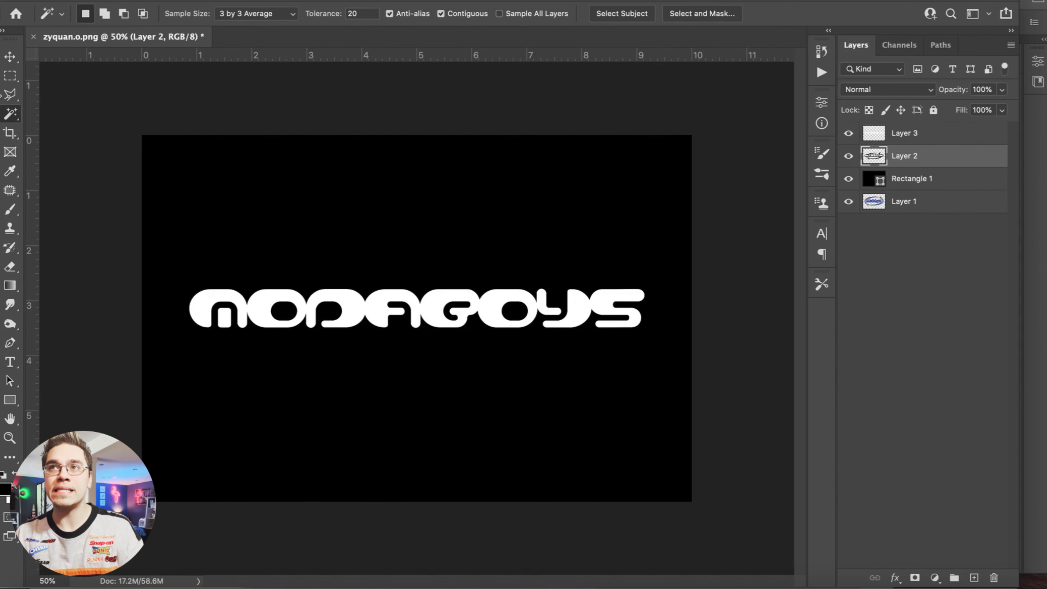
left_click(14, 55)
left_click(212, 1)
mouse_move(294, 0)
mouse_move(336, 1)
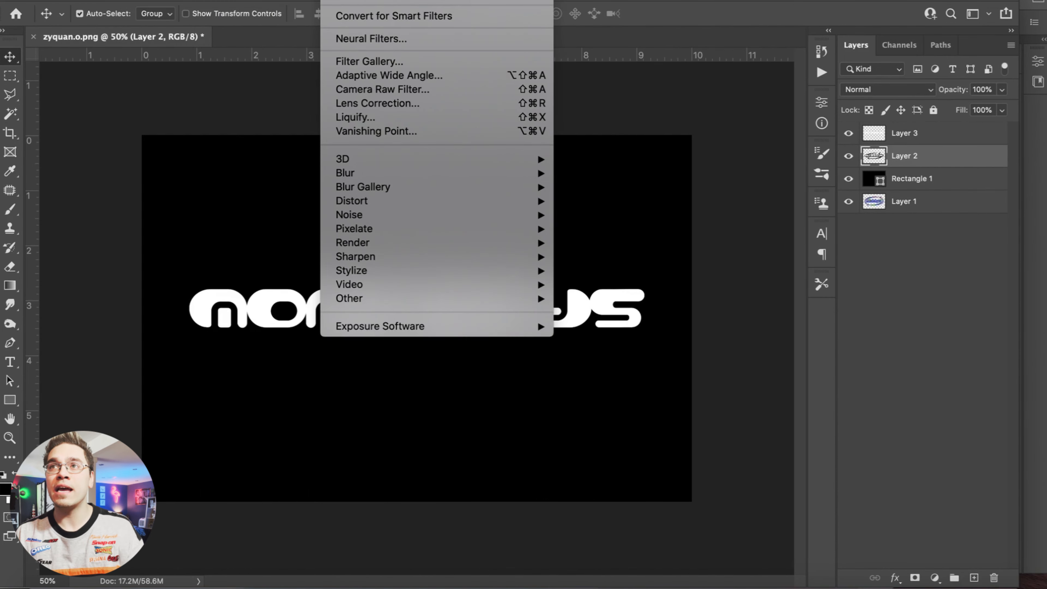
mouse_move(453, 325)
left_click(610, 327)
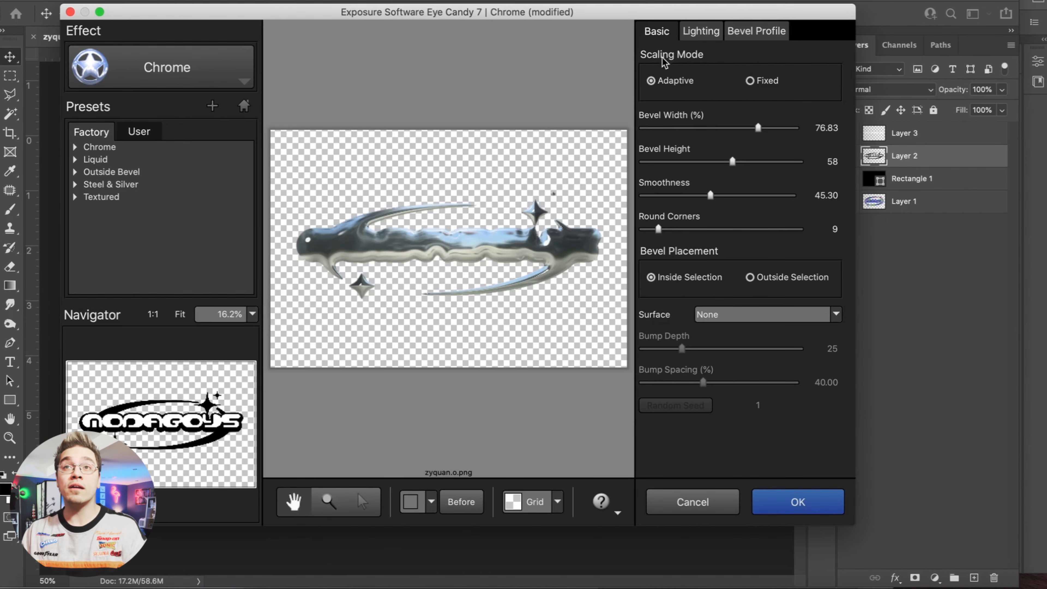
left_click(743, 33)
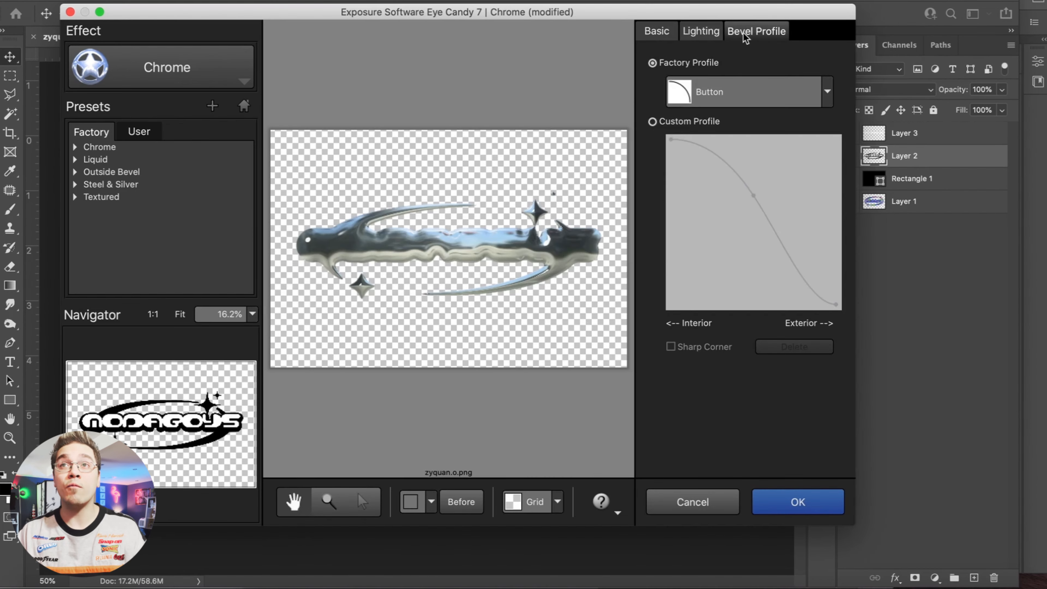
left_click(657, 31)
left_click(718, 508)
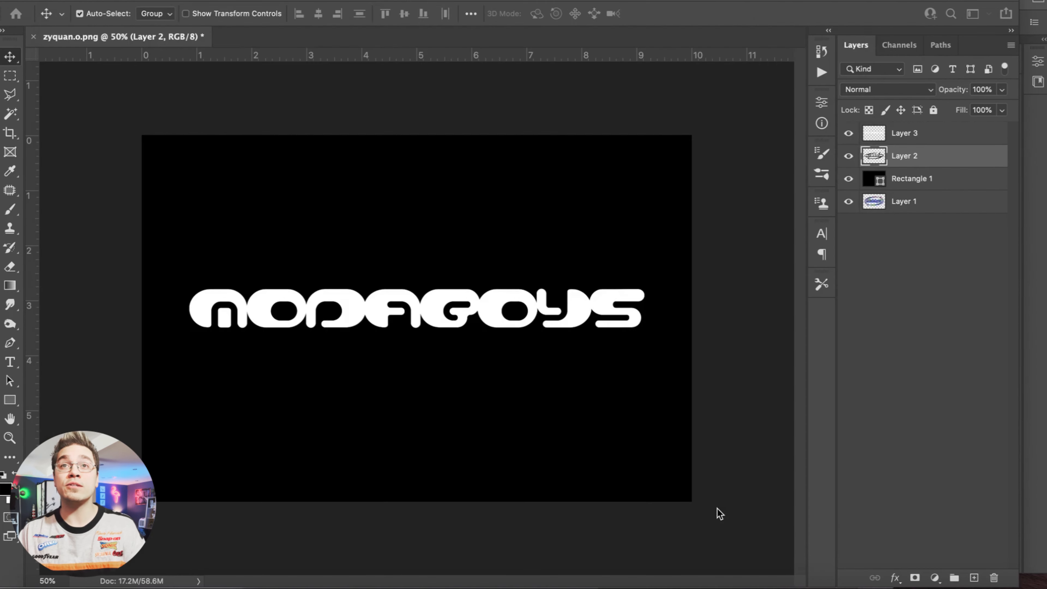
- Hide the copied lettering on Layer 3 and delete the white letter fills from Layer 2
left_click(849, 134)
key("w")
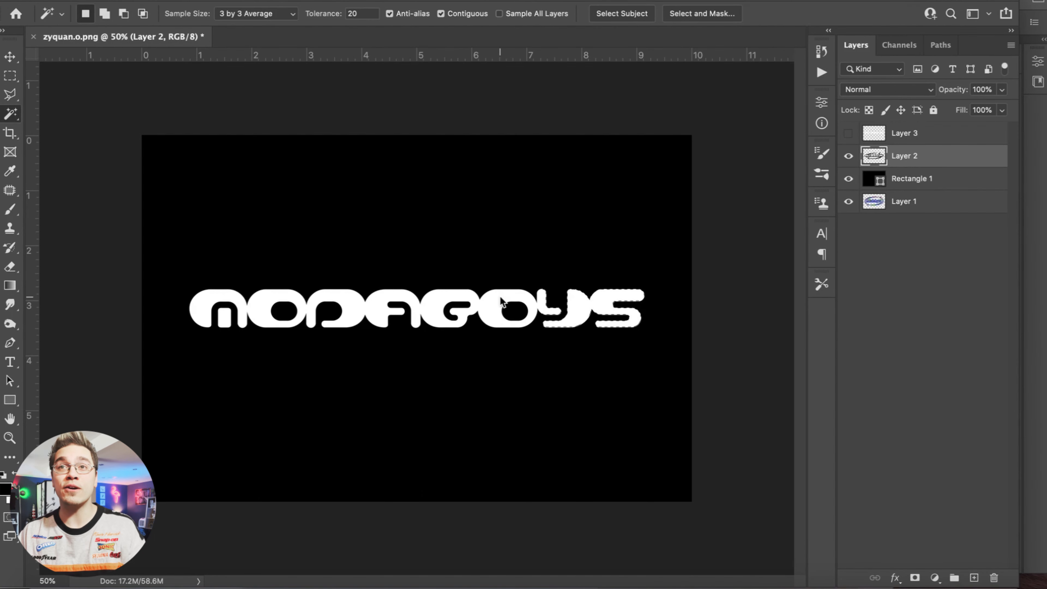
key("Delete")
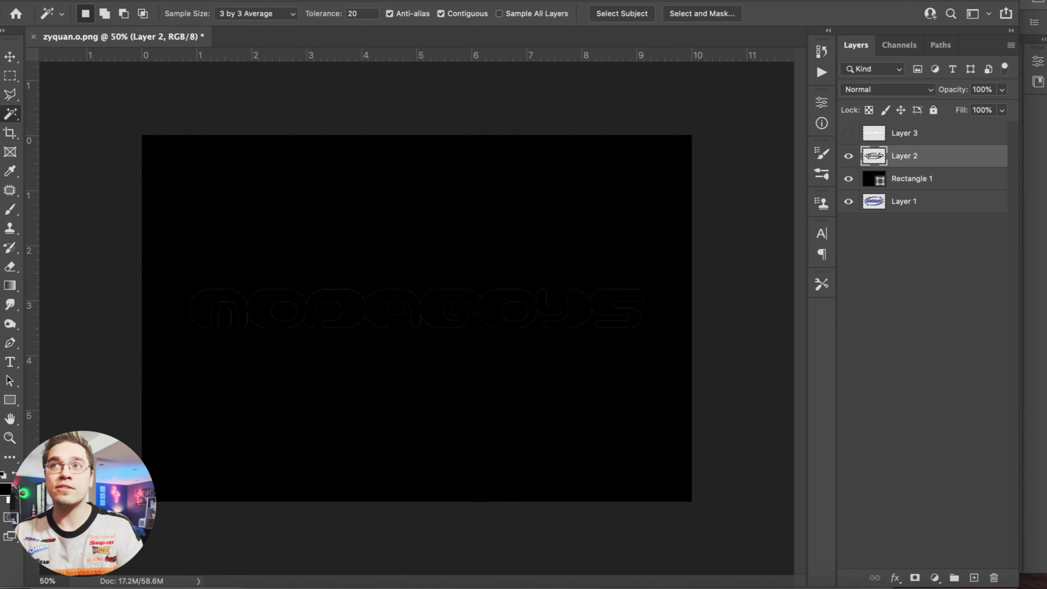
- Apply the Eye Candy 7 Chrome effect to Layer 2 using the Dusk reflection map from the Sky group
left_click(331, 1)
mouse_move(454, 326)
left_click(589, 327)
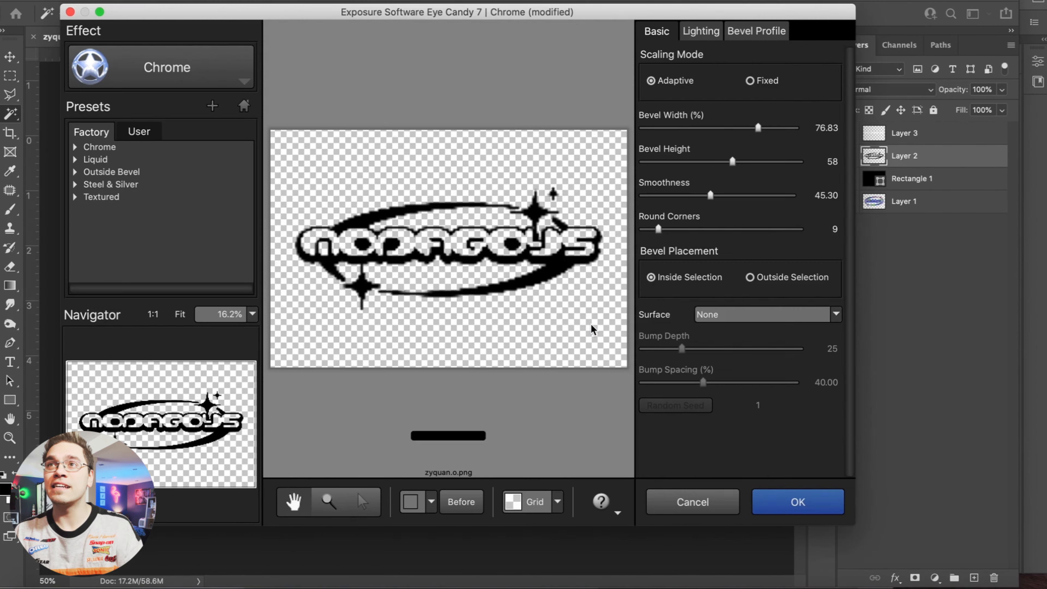
left_click(701, 32)
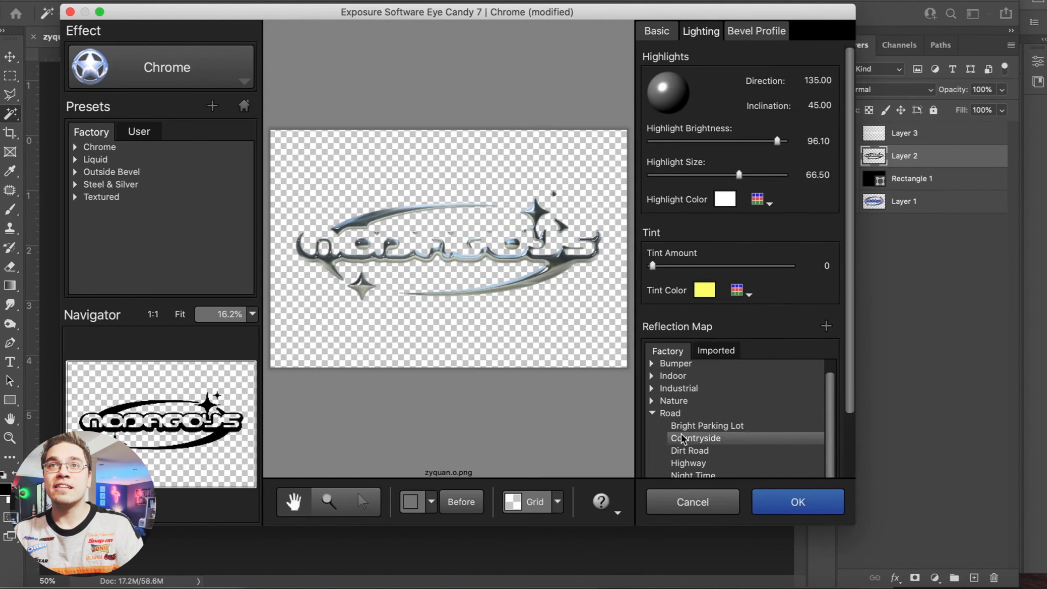
left_click(651, 428)
left_click(652, 452)
left_click(678, 464)
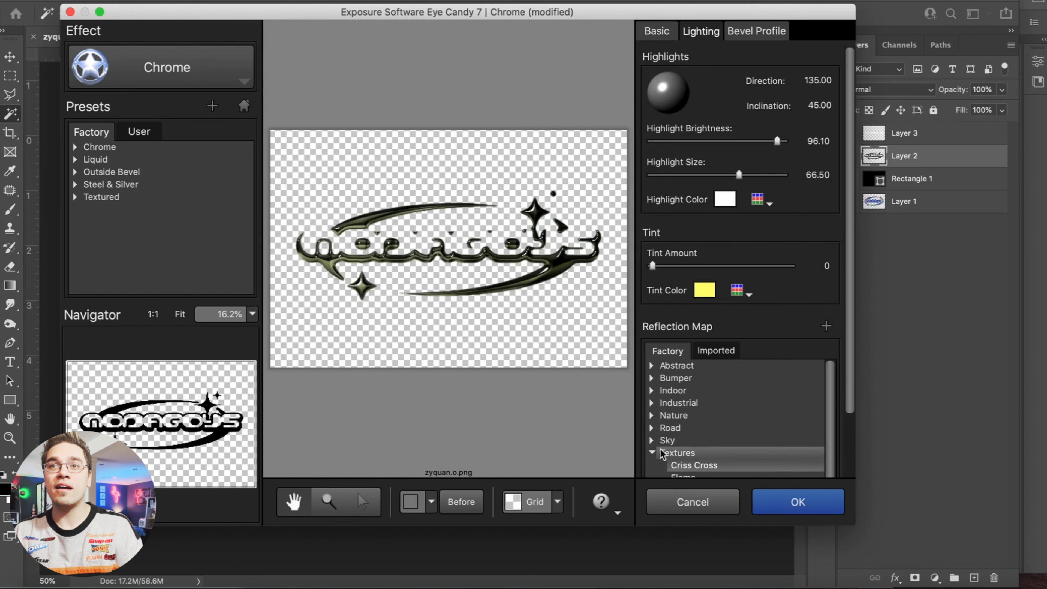
left_click(655, 440)
left_click(685, 454)
left_click(684, 465)
scroll(683, 458, "down", 2)
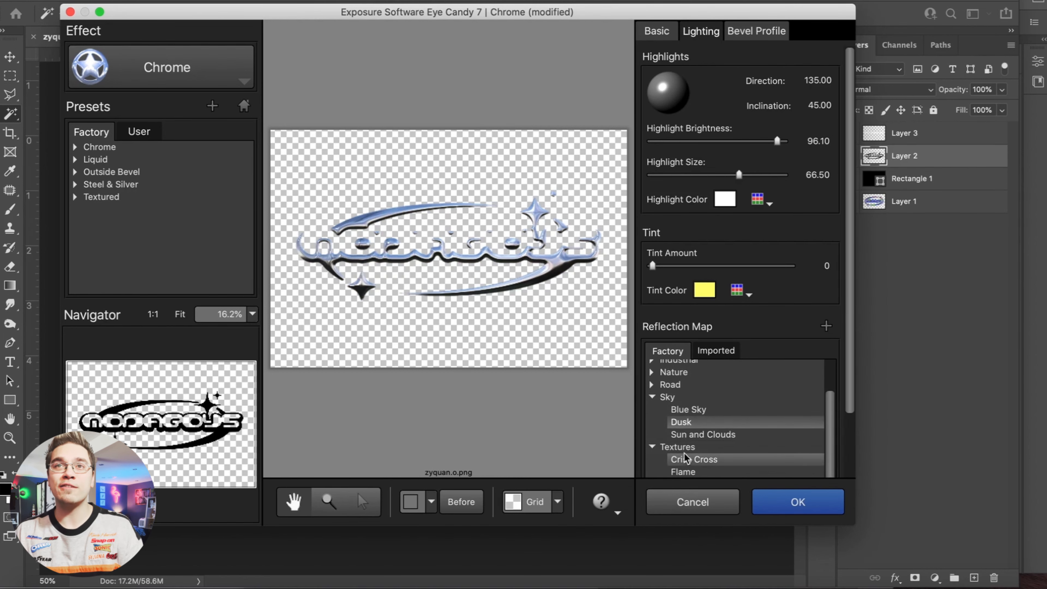
left_click(796, 501)
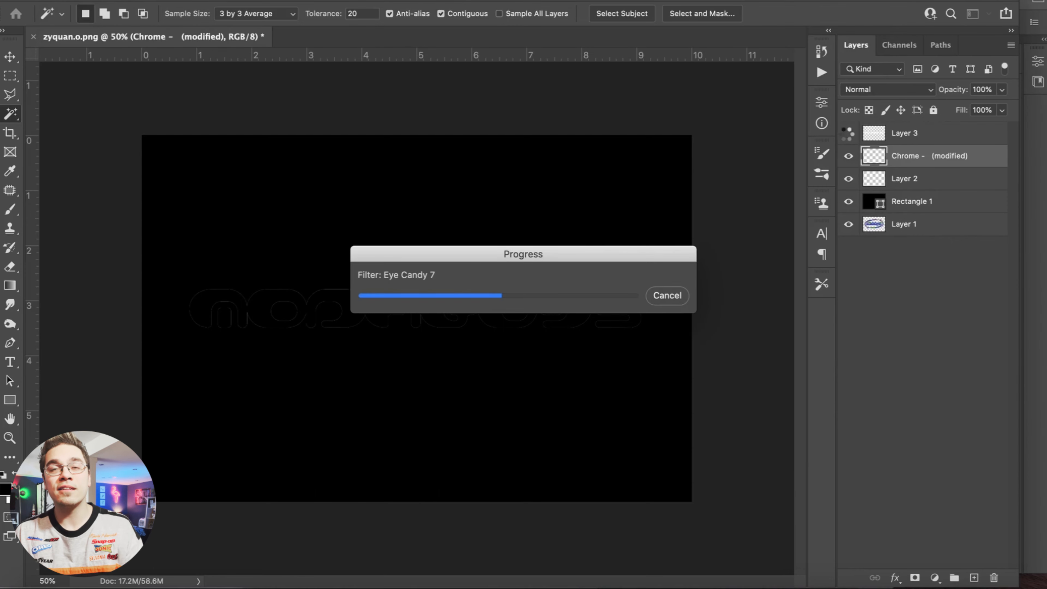
- Show the white lettering on Layer 3 and fill the black counter inside the first letter with white
double_click(942, 138)
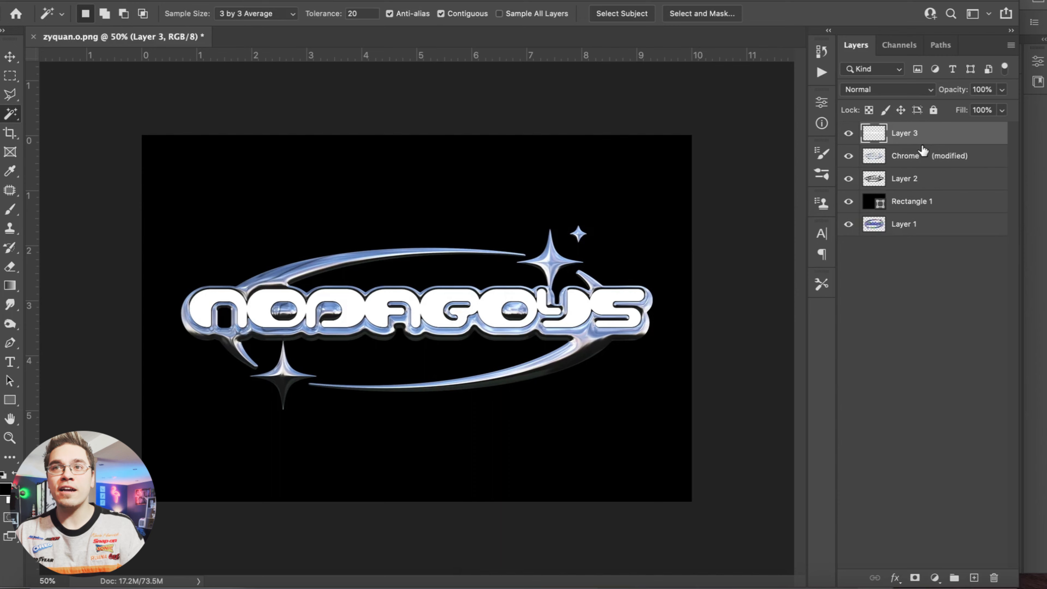
key("ctrl+plus")
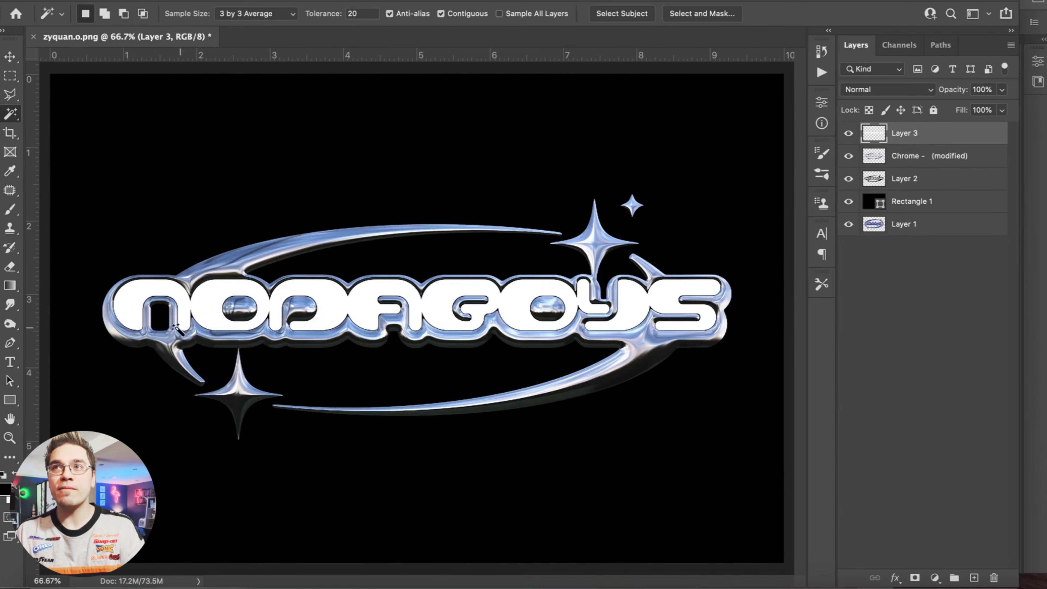
left_click(901, 165)
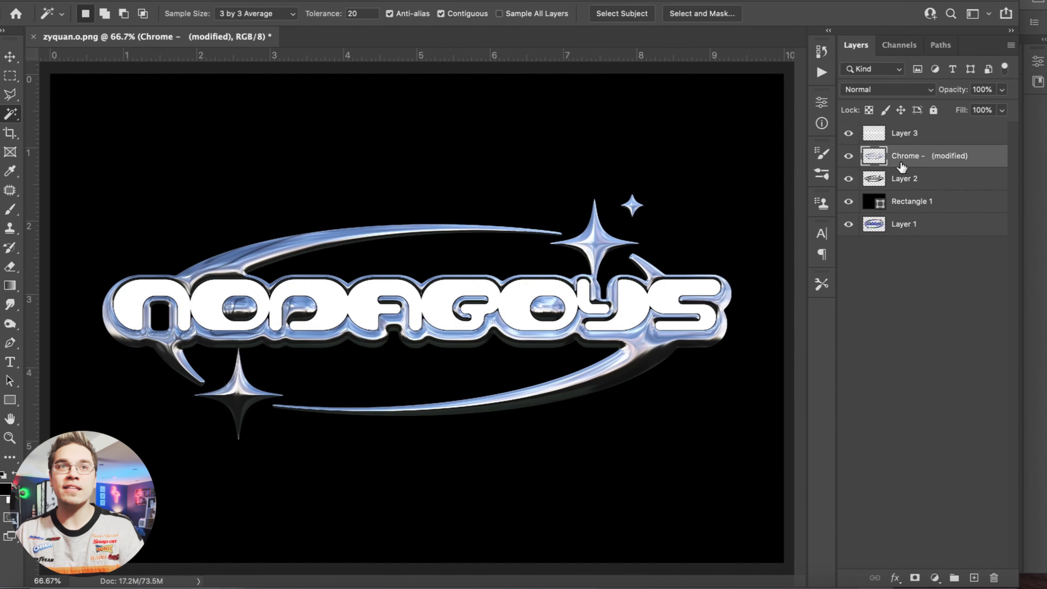
left_click(927, 136)
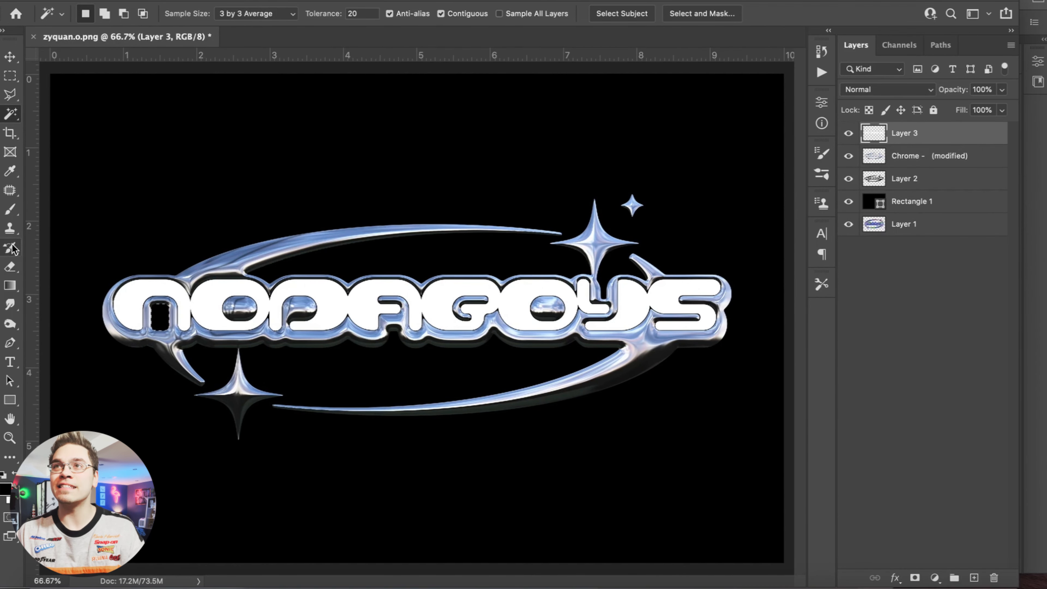
left_click(9, 209)
left_click(10, 76)
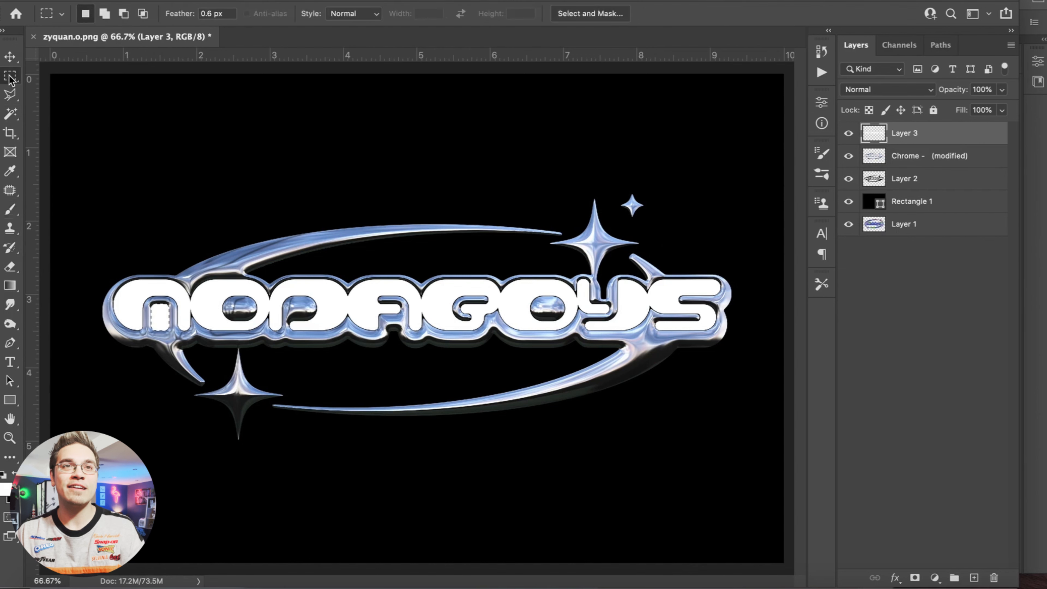
- Compare the chrome logo with and without the white lettering of Layer 3
left_click(848, 133)
key("super+minus")
key("super+minus")
key("super+minus")
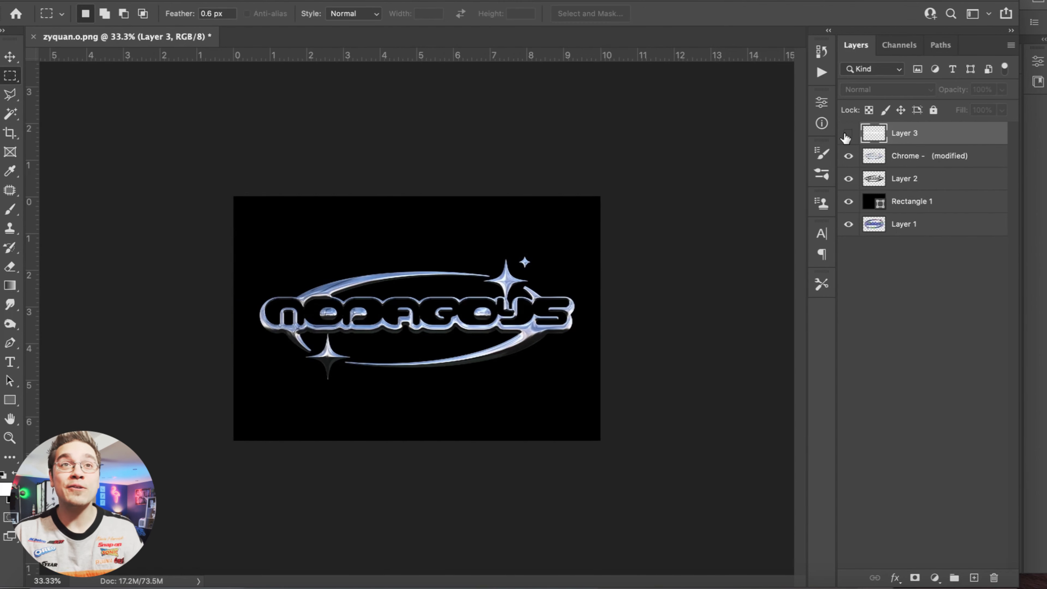
key("super+plus")
key("super+plus")
key("super+plus")
left_click(848, 133)
- Try a blue Color Overlay at 100% opacity on Layer 3, sampling the blue from the chrome ellipse
double_click(966, 136)
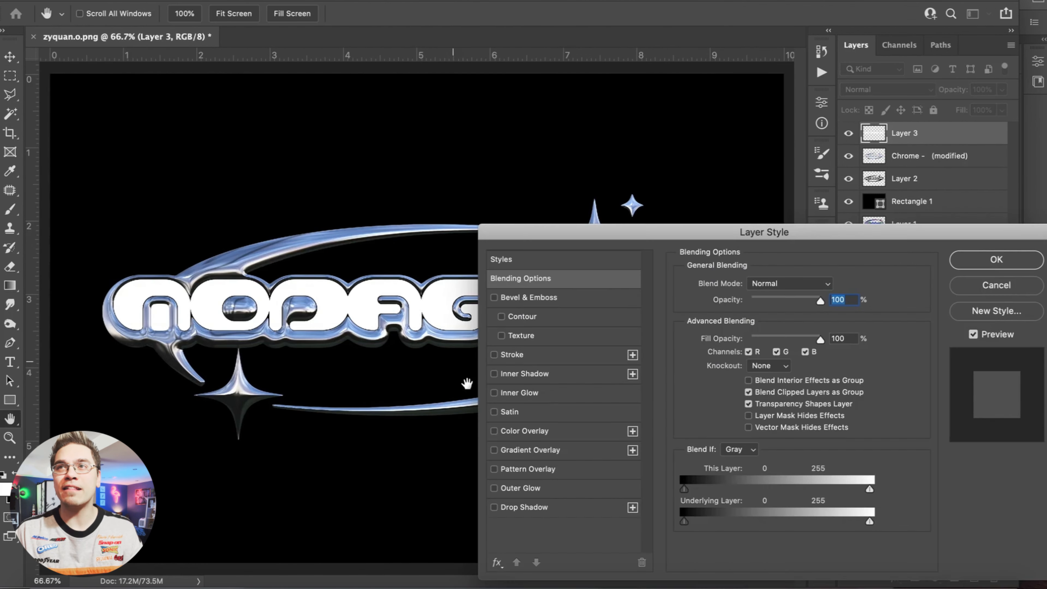
left_click(524, 430)
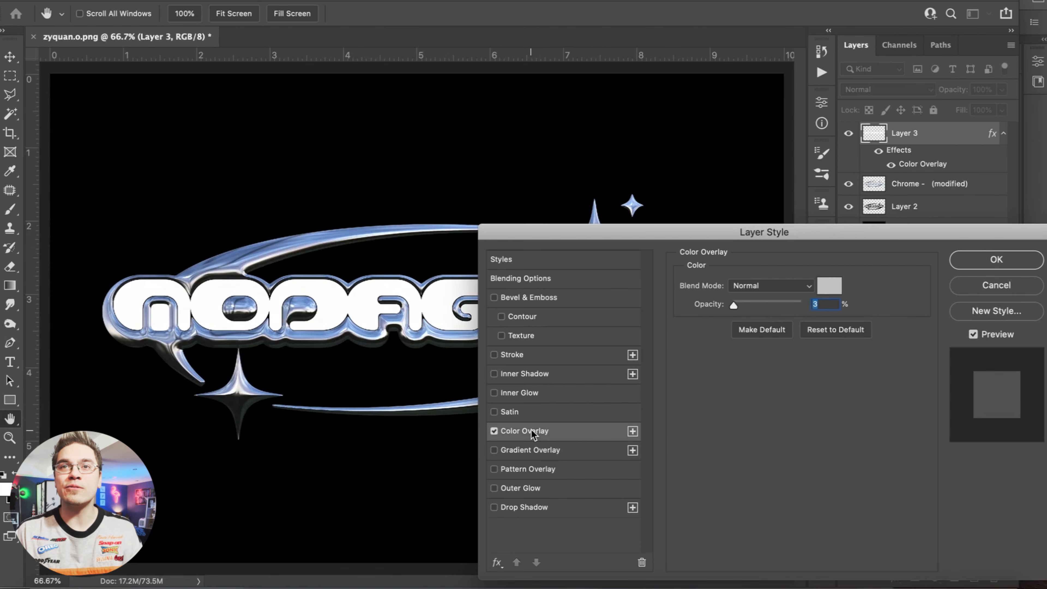
left_click(835, 283)
left_click(289, 249)
key("Return")
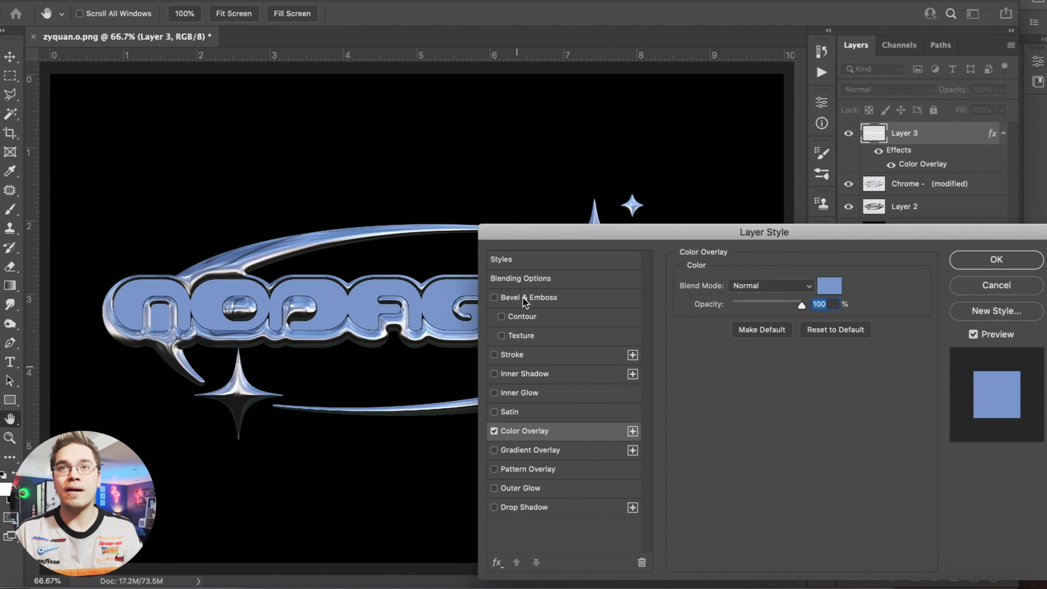
- Try adding Bevel & Emboss to the Layer 3 lettering and undo its layer style
left_click(524, 299)
left_click_drag(759, 349, 755, 345)
key("Return")
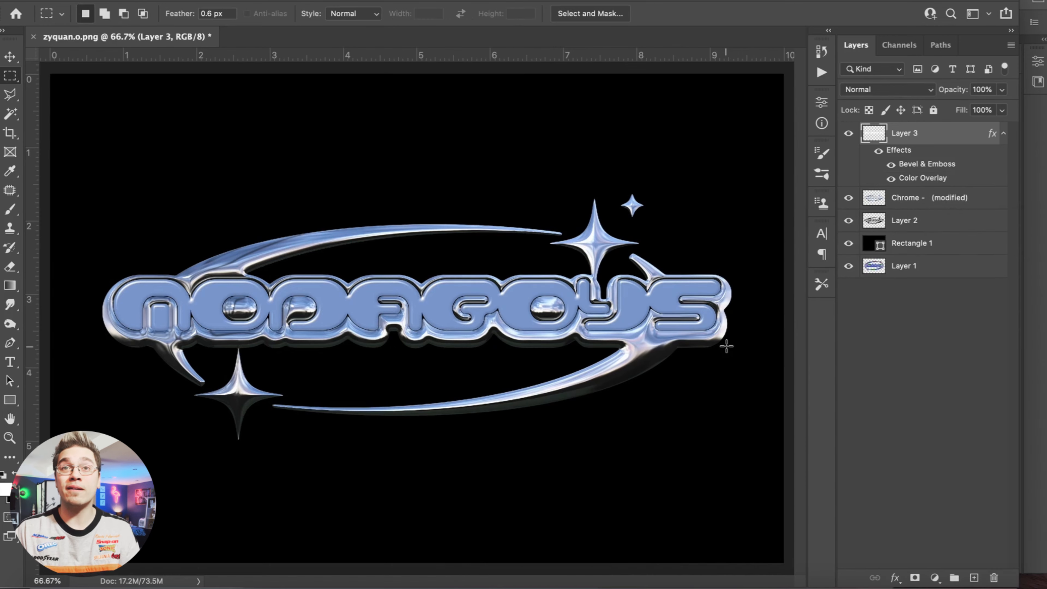
key("super+z")
- Hide Layer 3, start a Gradient Map adjustment on the Chrome layer and open its gradient for editing
left_click(848, 133)
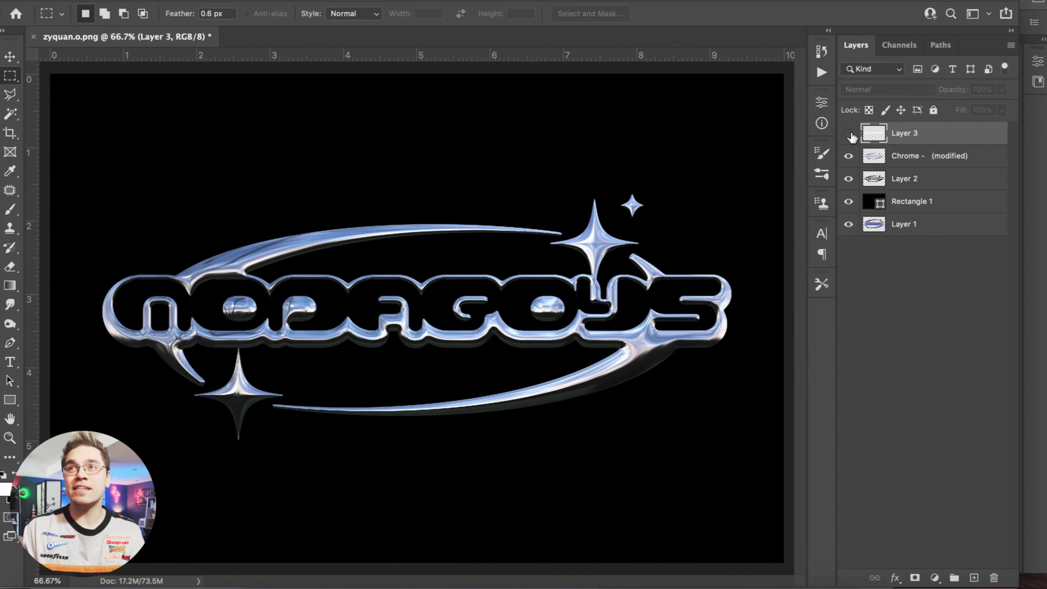
key("super+minus")
key("super+minus")
left_click(916, 156)
left_click(177, 1)
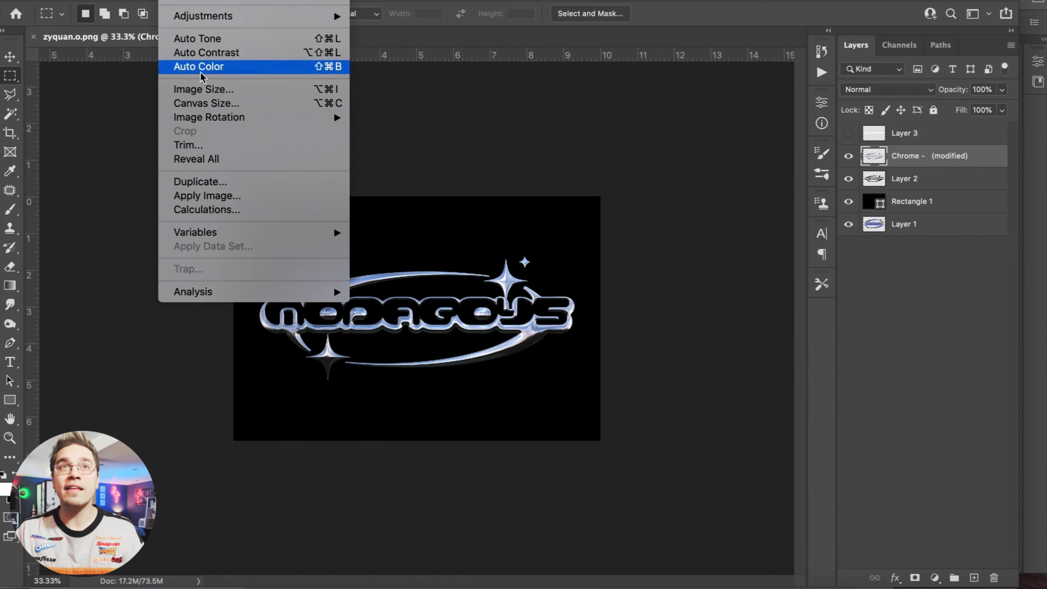
mouse_move(255, 16)
left_click(437, 228)
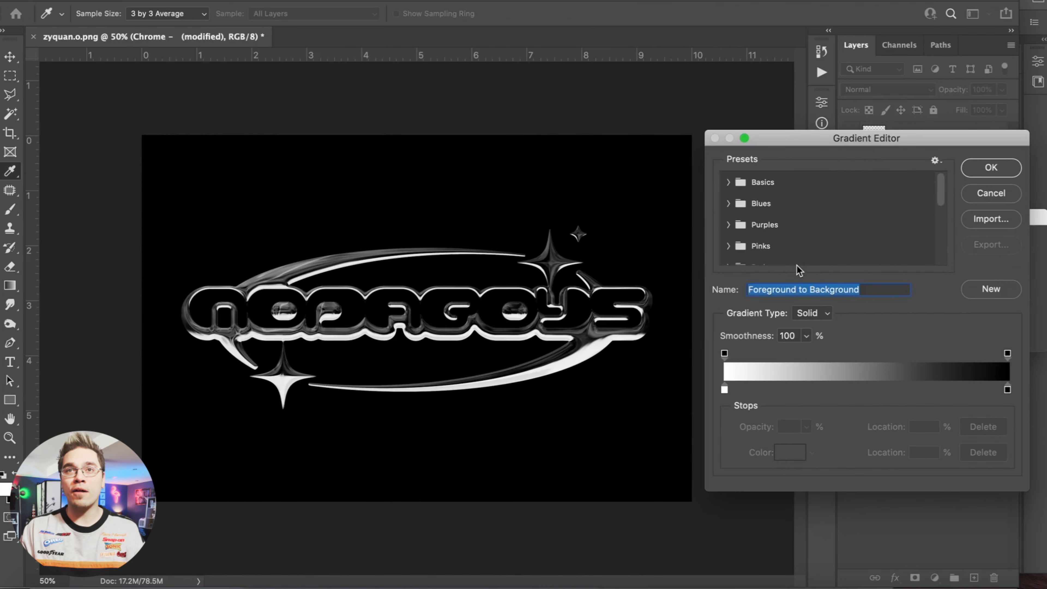
- Change the gradient's white starting color stop to red
left_click(724, 387)
left_click(829, 511)
key("Return")
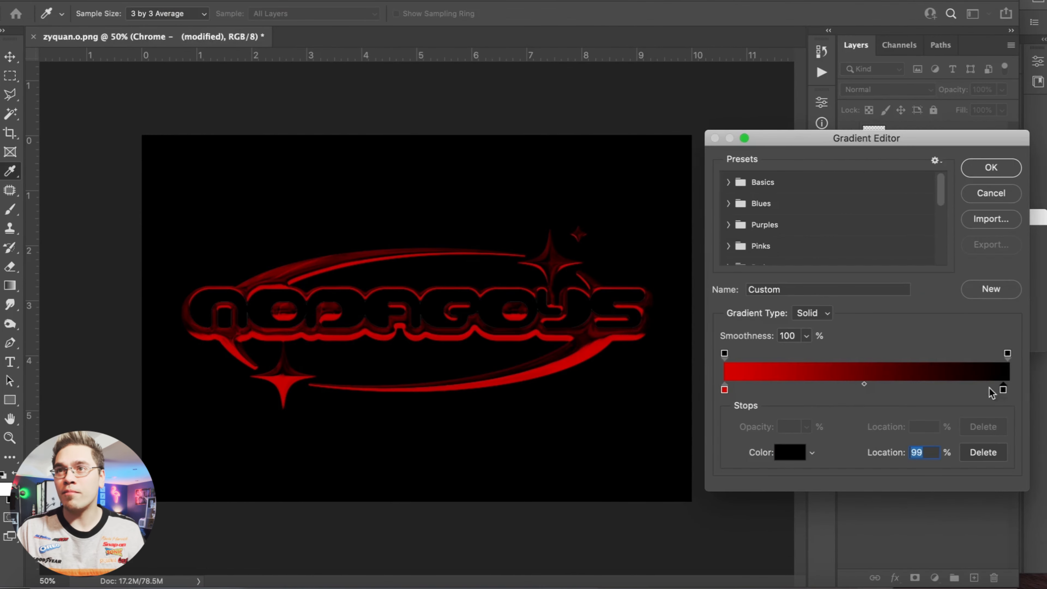
- Recolor the gradient's black stop to blue (5365f0) and place it near the gradient's far end
left_click_drag(989, 393, 886, 390)
double_click(886, 390)
left_click(867, 354)
left_click(790, 298)
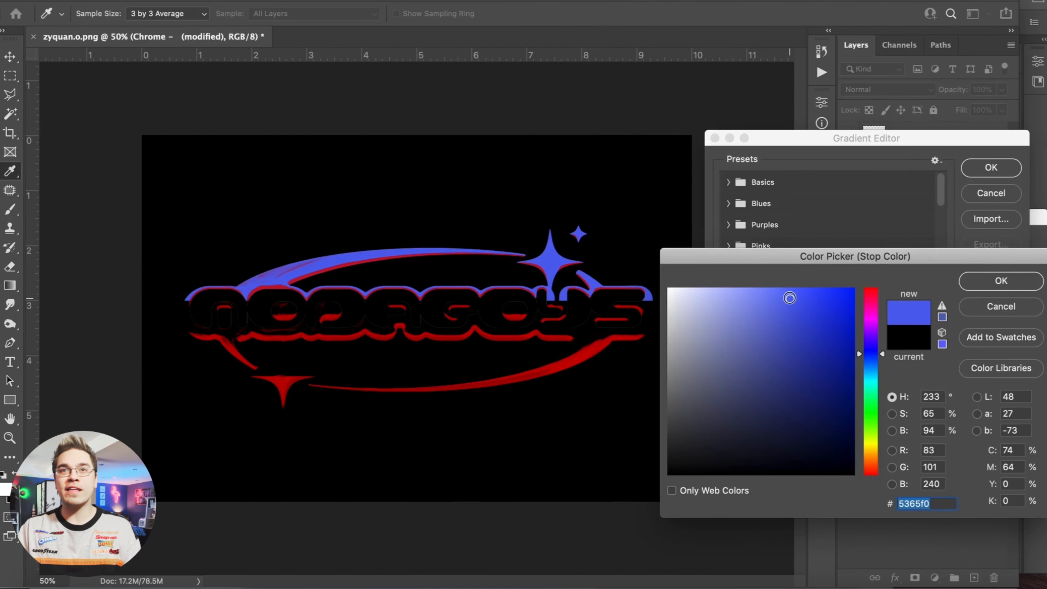
key("Return")
left_click_drag(895, 389, 993, 389)
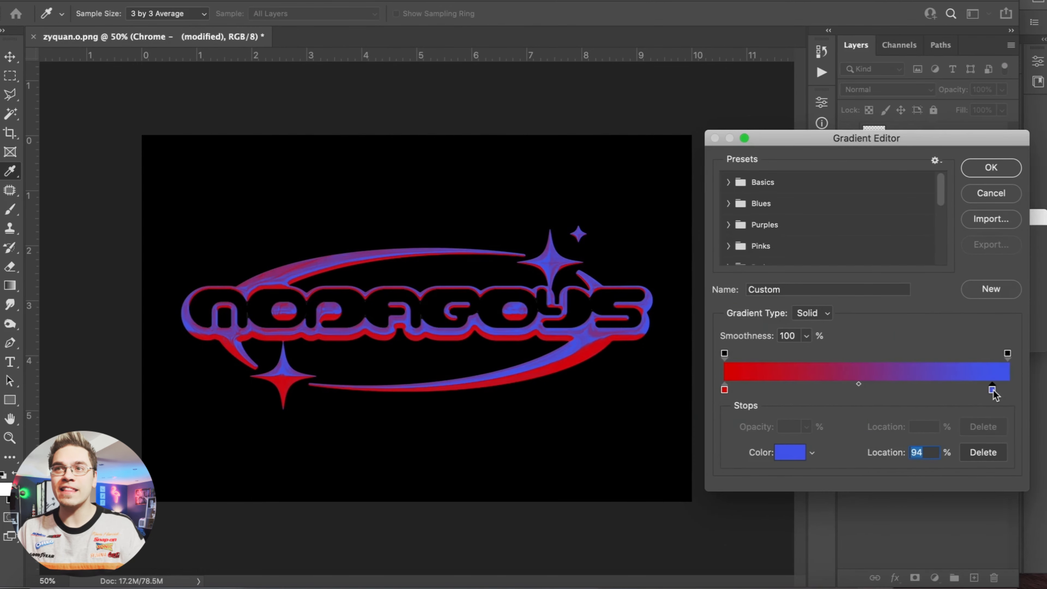
- Add a white color stop at 33% between the red and blue stops of the gradient
double_click(817, 390)
left_click_drag(788, 381, 617, 290)
key("Return")
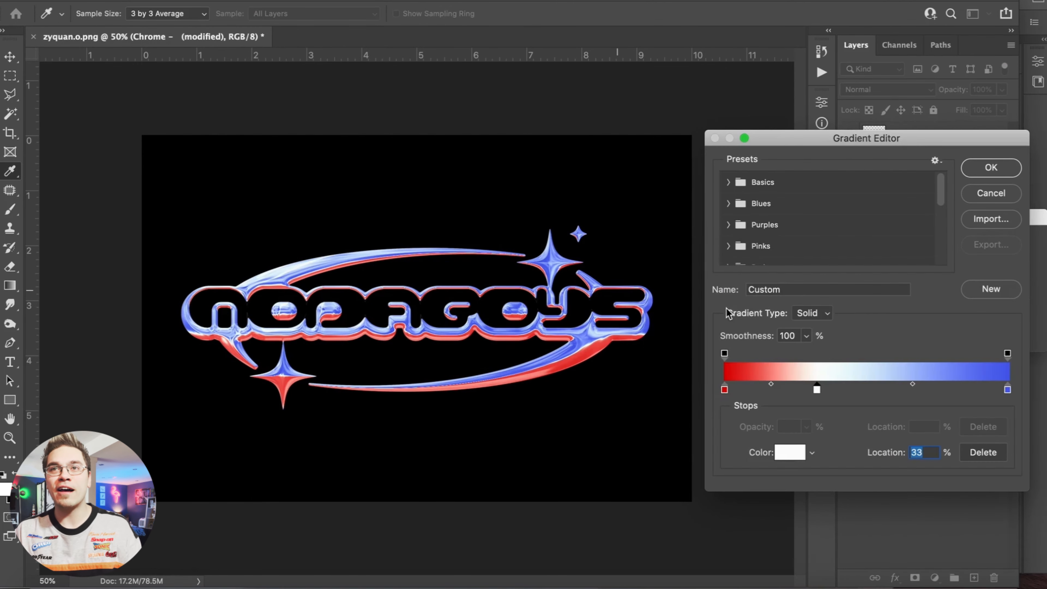
- Inset the gradient's red stop, move the white stop to 23%, add a second white stop near the middle, and apply the gradient map
mouse_move(725, 389)
left_mouse_down()
mouse_move(831, 390)
mouse_move(739, 389)
left_mouse_up()
left_click_drag(817, 389, 789, 389)
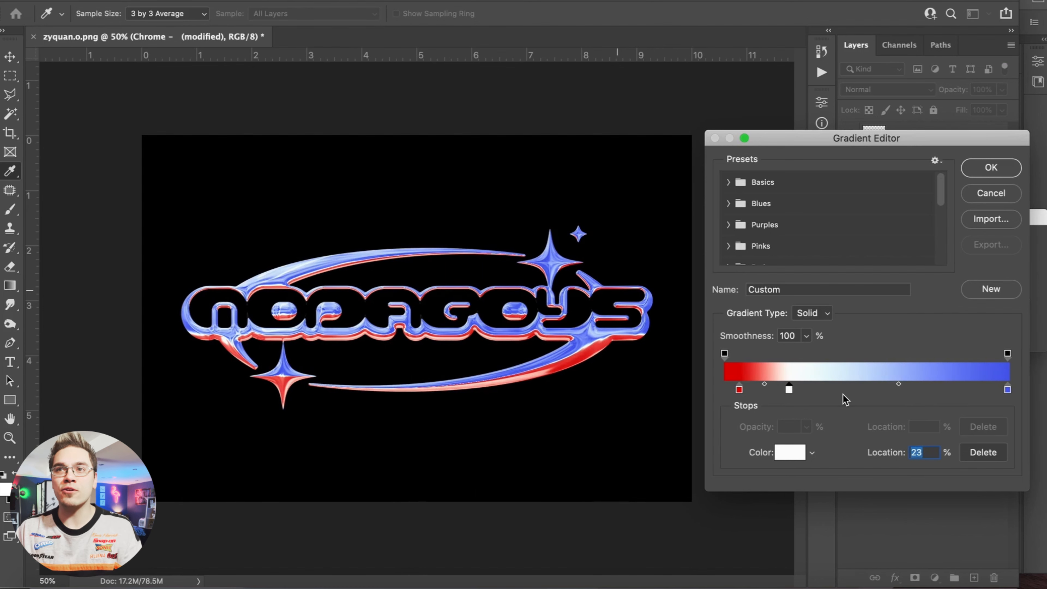
left_click(912, 390)
left_click_drag(911, 390, 879, 389)
key("Return")
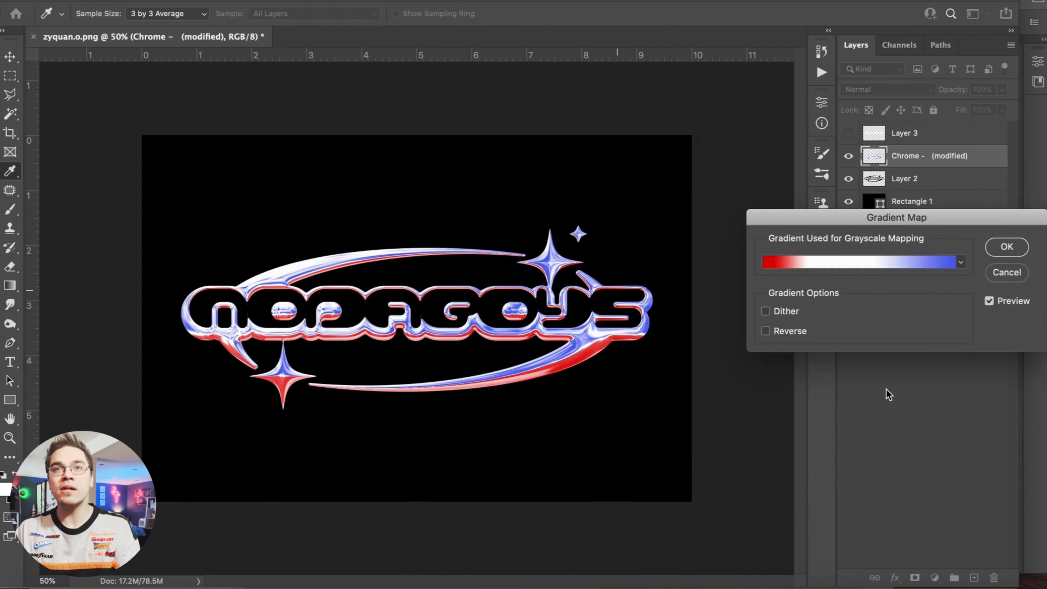
key("Return")
- Duplicate the recolored Chrome layer and apply the Color Halftone filter to the copy
key("super+j")
left_click(336, 1)
mouse_move(351, 215)
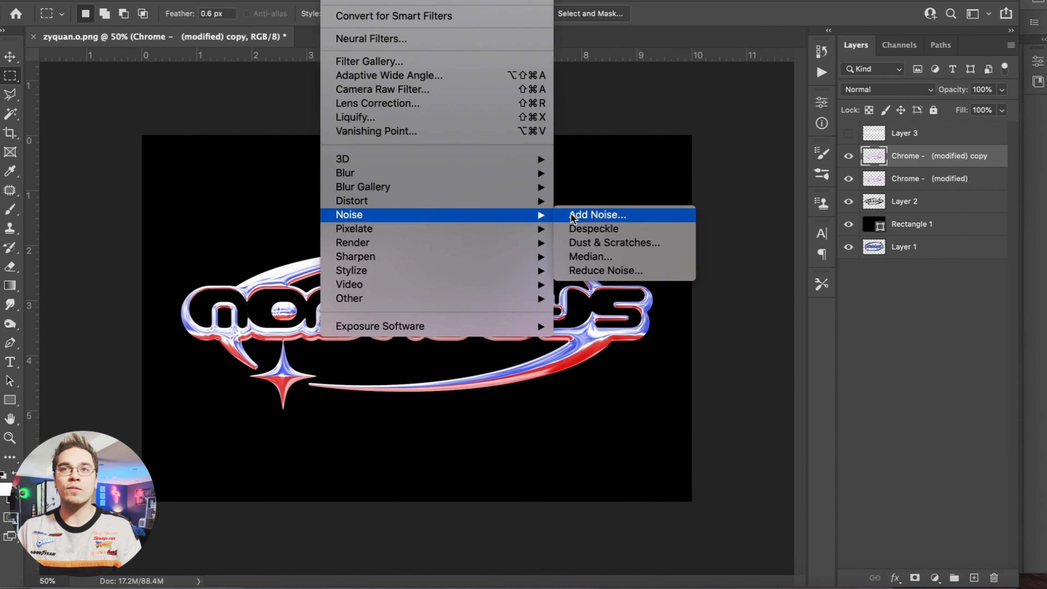
left_click(624, 228)
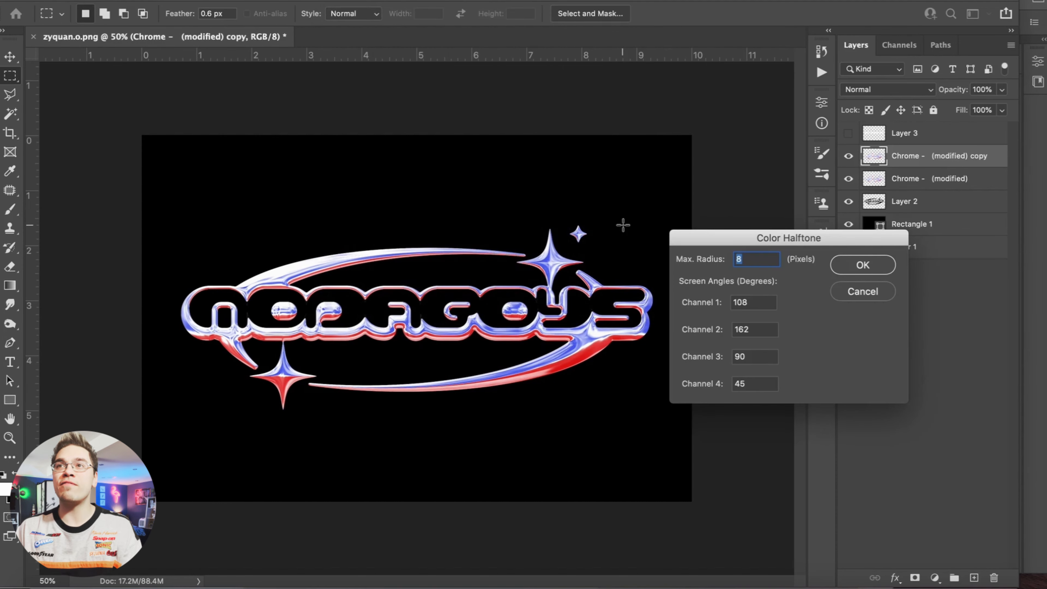
key("Return")
left_click(335, 1)
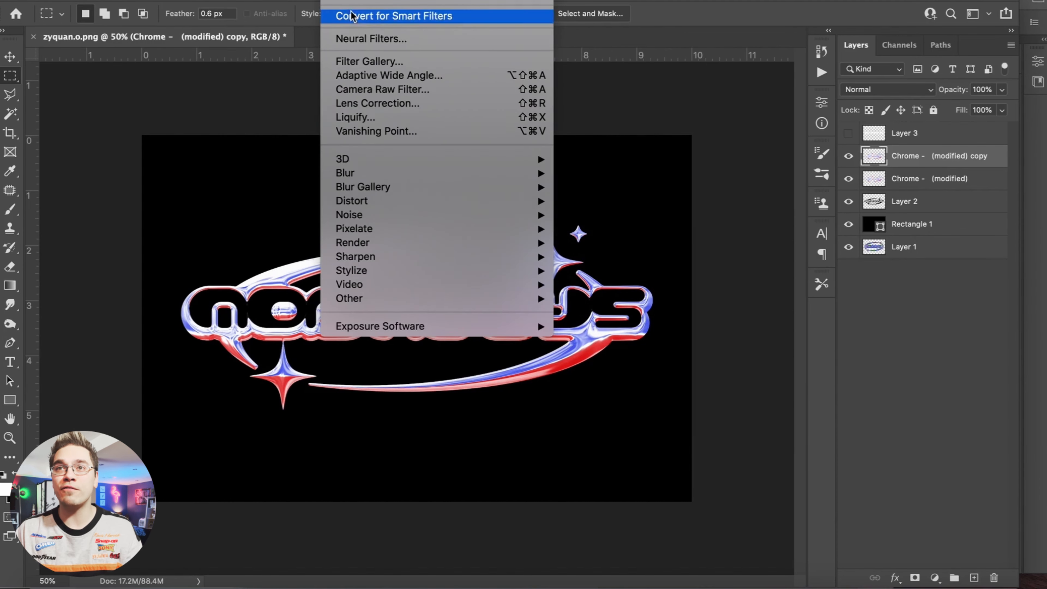
mouse_move(363, 228)
left_click(618, 228)
key("Return")
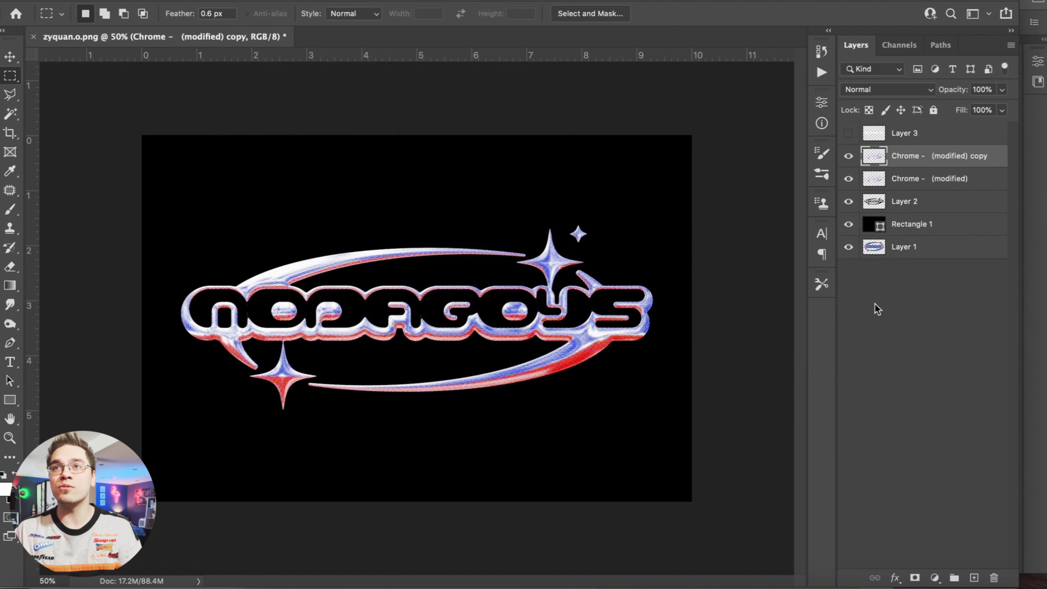
- Set the halftone copy layer's opacity to 65%
double_click(1001, 169)
type("65")
key("Return")
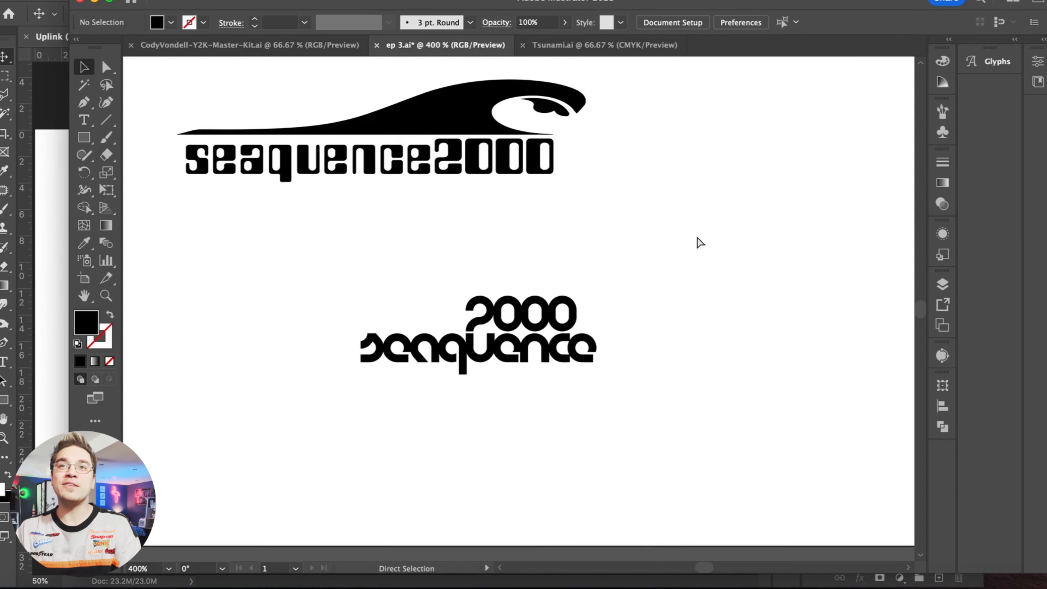
- In ep 3.ai, enlarge the lower logo's "2000" until its end lines up with the end of "seaquence"
scroll(651, 281, "left", 2)
left_click(603, 322)
left_click_drag(668, 315, 689, 309)
left_click(718, 304)
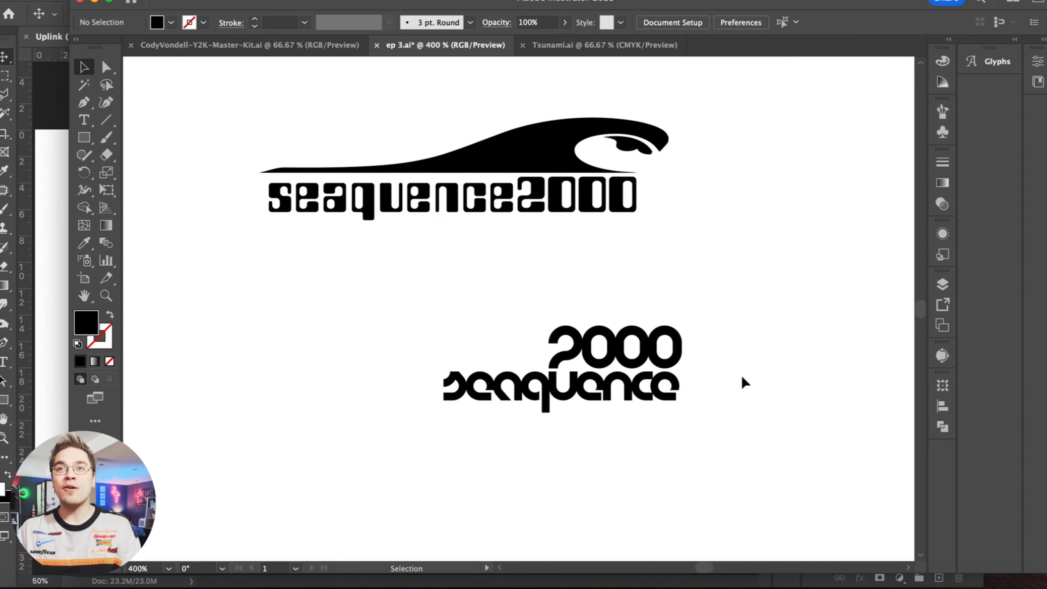
left_click(50, 162)
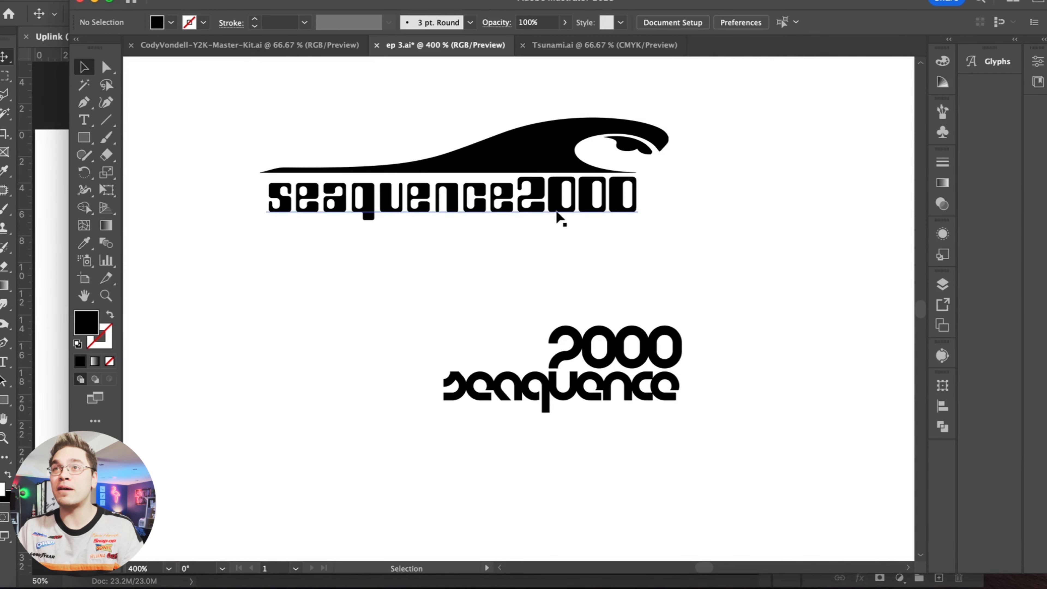
- Duplicate the lower "seaquence" text beneath itself and change the copy's text to "active"
left_click(494, 387)
left_click_drag(495, 388, 470, 491)
double_click(471, 443)
type("active")
key("Escape")
- Make another text line in the same lettering reading "digital" to go with "active"
double_click(500, 315)
double_click(499, 315)
type("digit")
key("Escape")
- Scale down the "active" and "digital" lines together and place them under the start of the lower "seaquence" text
left_click_drag(606, 490, 408, 417)
left_click(546, 22)
key("super+equal")
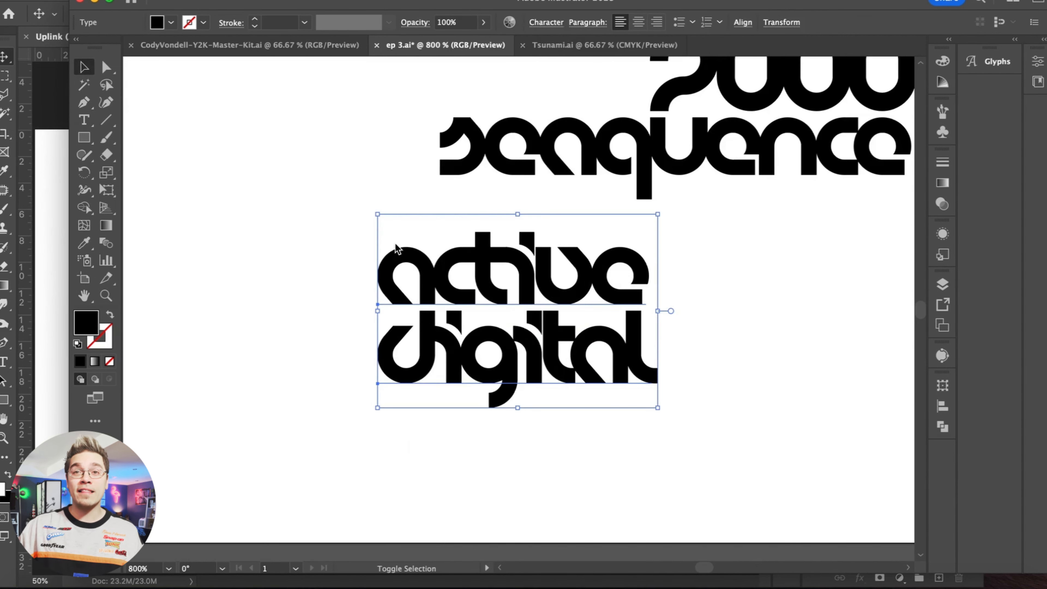
left_click_drag(396, 251, 514, 268)
left_click_drag(568, 328, 490, 196)
left_click_drag(584, 275, 646, 307)
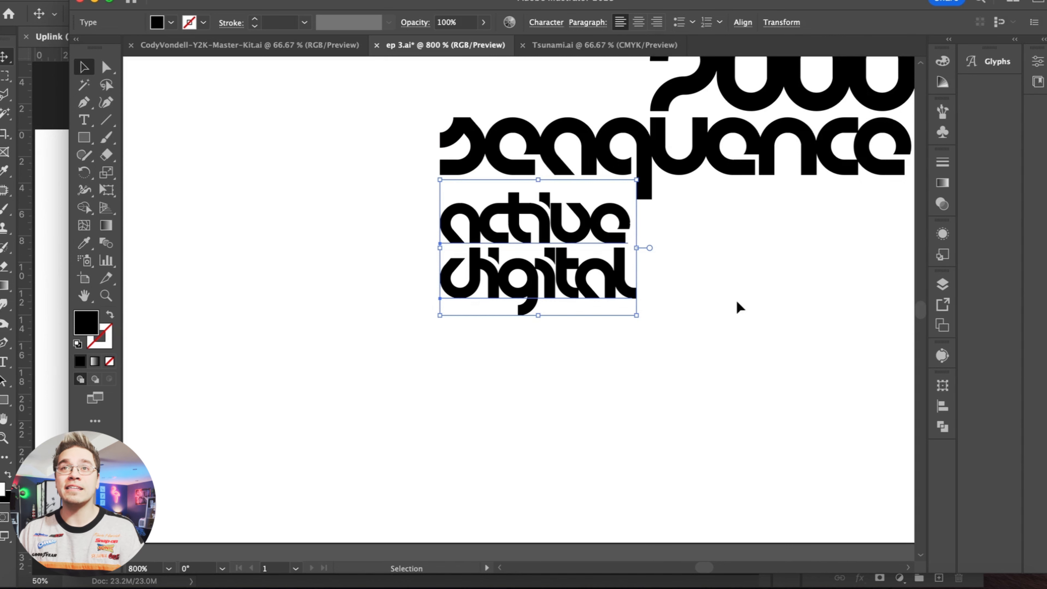
left_click(666, 332)
key("super+minus")
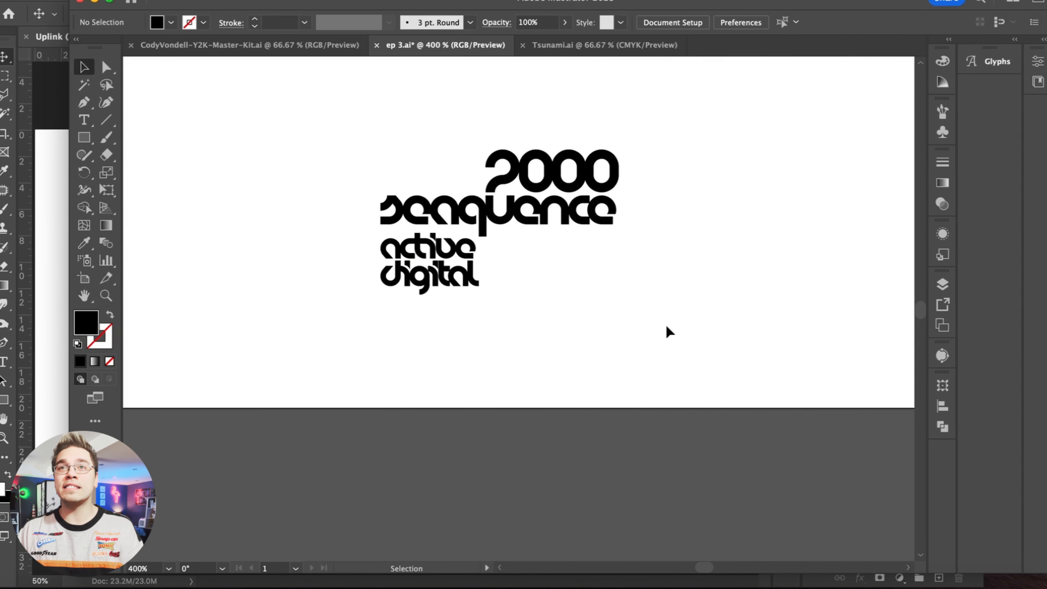
- Close Tsunami.ai and paste the wave graphic into ep 3.ai between the two logos
left_click(583, 47)
left_click(437, 45)
scroll(397, 112, "up", 2)
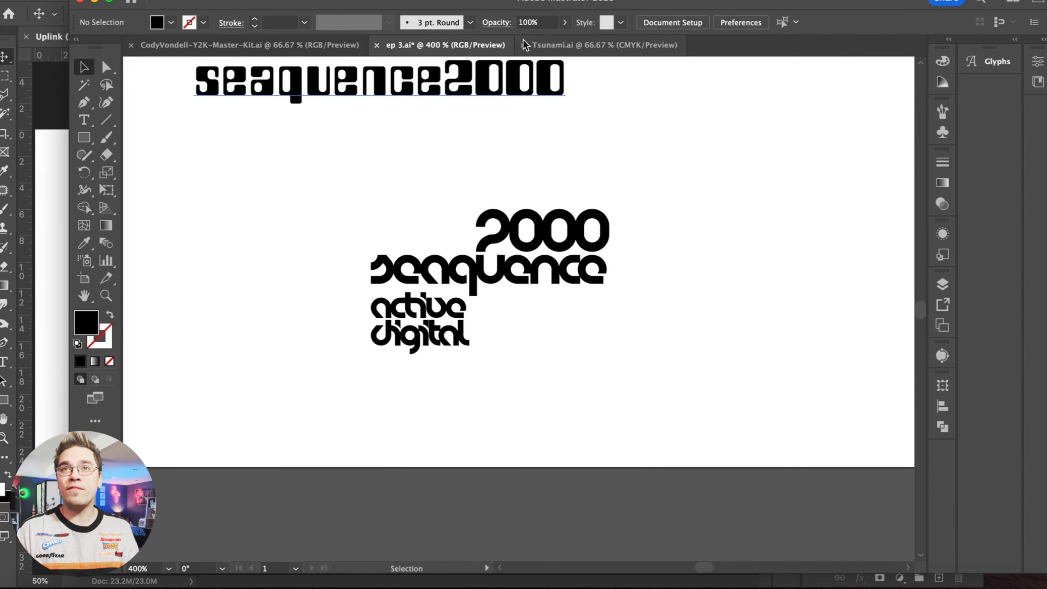
left_click(521, 45)
scroll(394, 157, "up", 3)
key("super+v")
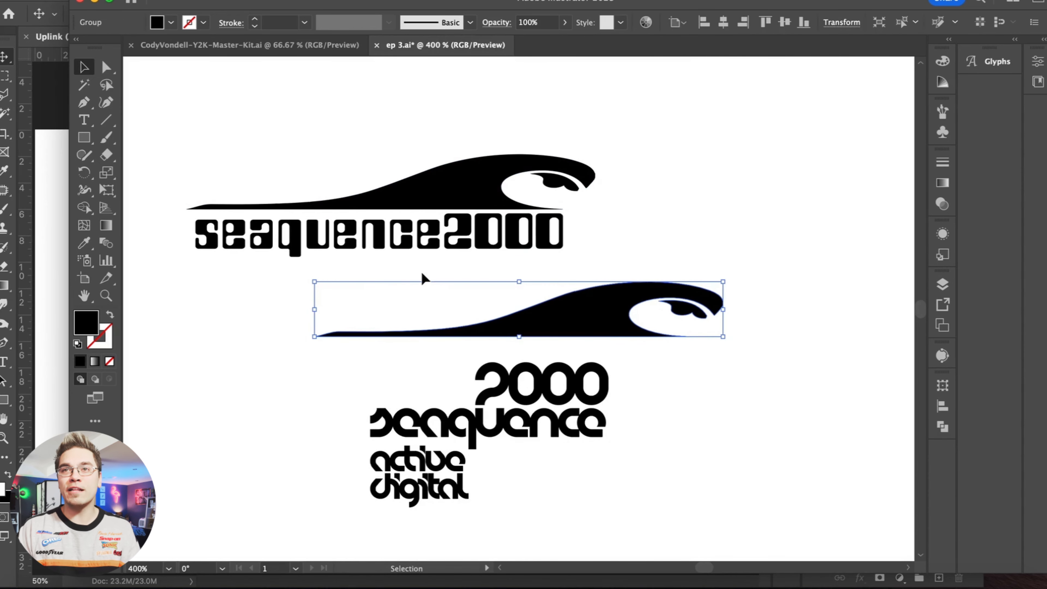
- Narrow the pasted wave from both sides and reflect it across the vertical axis
left_click_drag(722, 313, 642, 309)
left_click(164, 1)
left_click(385, 47)
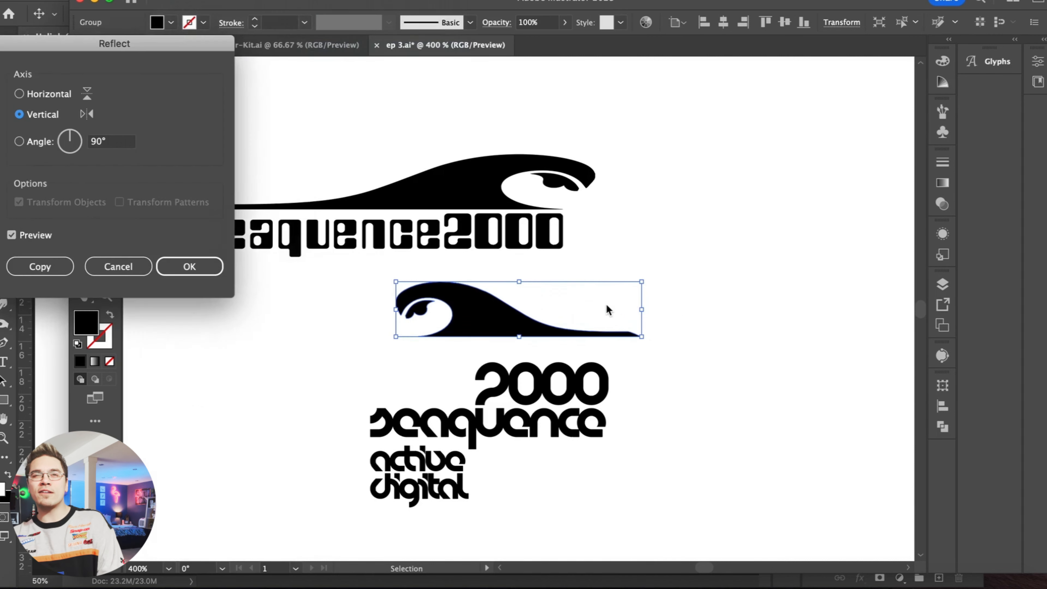
left_click(187, 264)
- Try a much smaller wave above "seaquence" beside the "2000", and undo its scaling
left_click_drag(486, 320, 330, 388)
left_click_drag(225, 345, 371, 356)
left_click(356, 346)
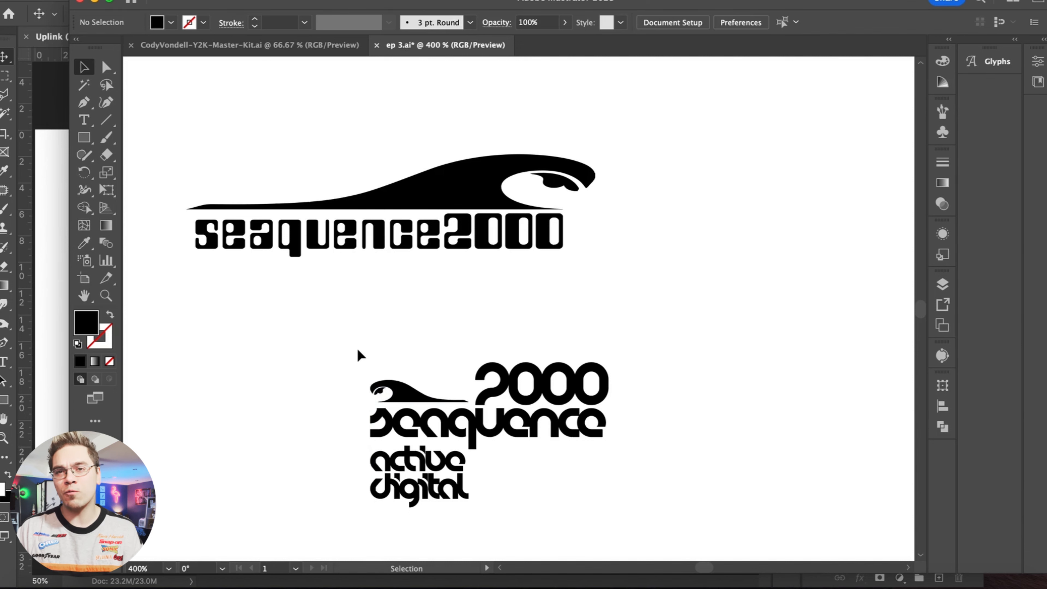
key("super+z")
- Try an enlarged wave extending from the left of the lower logo, with its tail running behind the text
left_click_drag(317, 379, 429, 433)
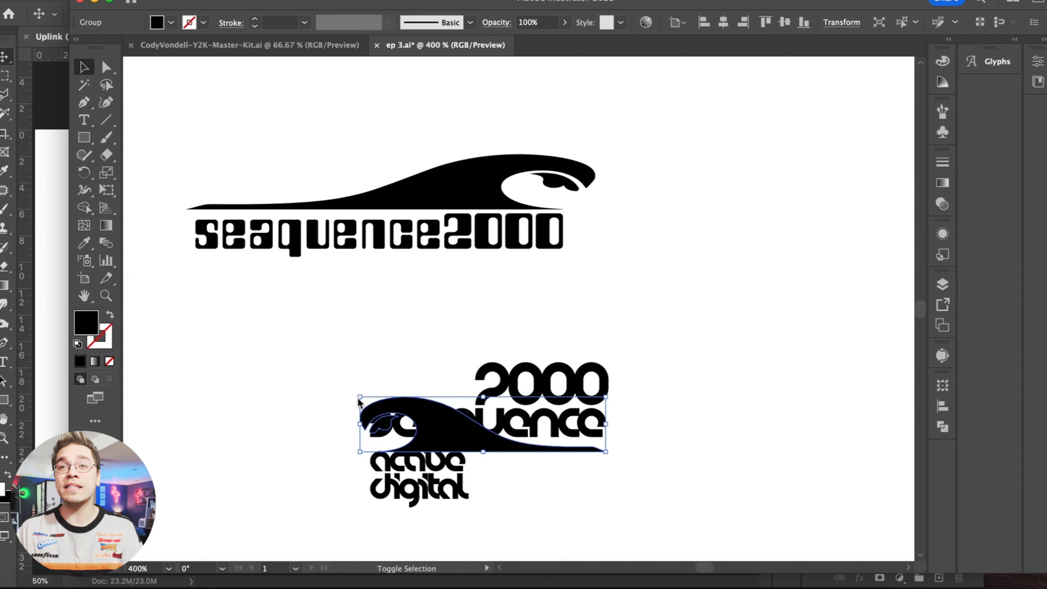
left_click_drag(356, 388, 189, 371)
left_click_drag(320, 406, 247, 406)
left_click(391, 340)
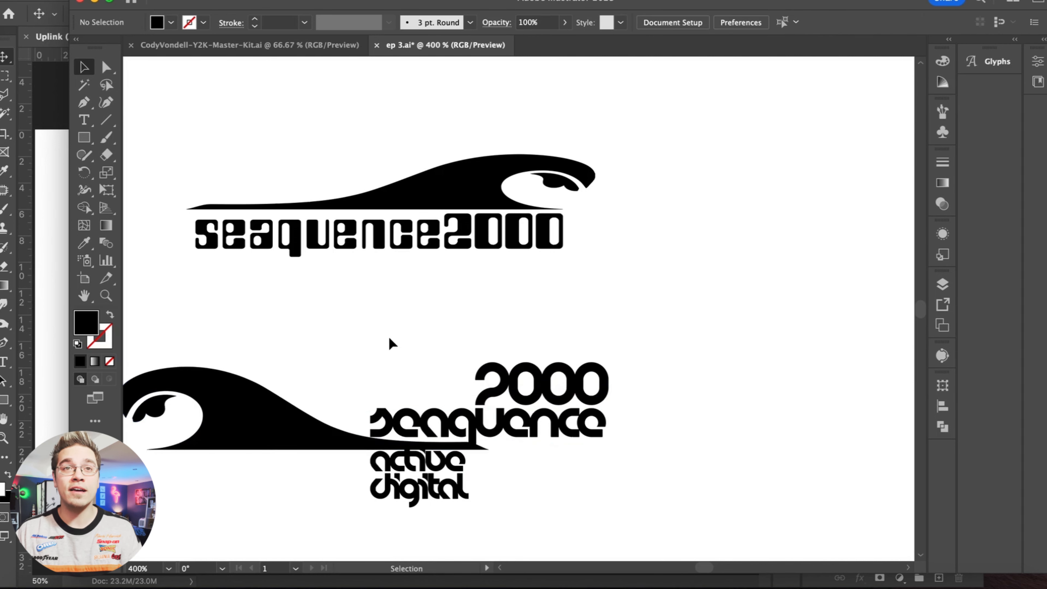
- Scale the wave down to roughly the "2000" width, try it above the number, and set it aside clear of the text
scroll(391, 340, "left", 3)
left_click_drag(348, 415, 676, 328)
left_click_drag(881, 270, 676, 280)
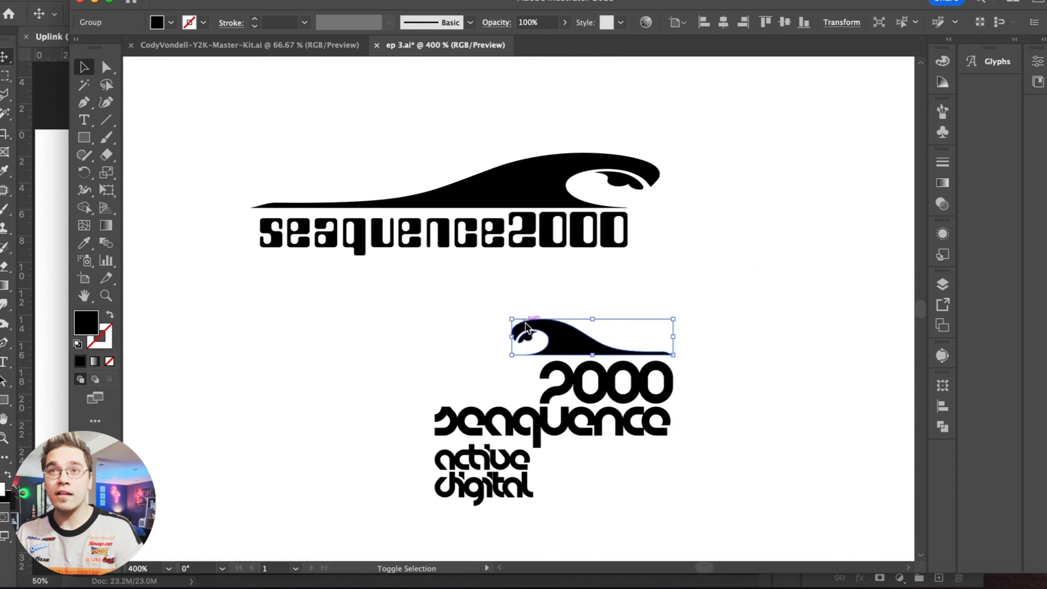
left_click(587, 303)
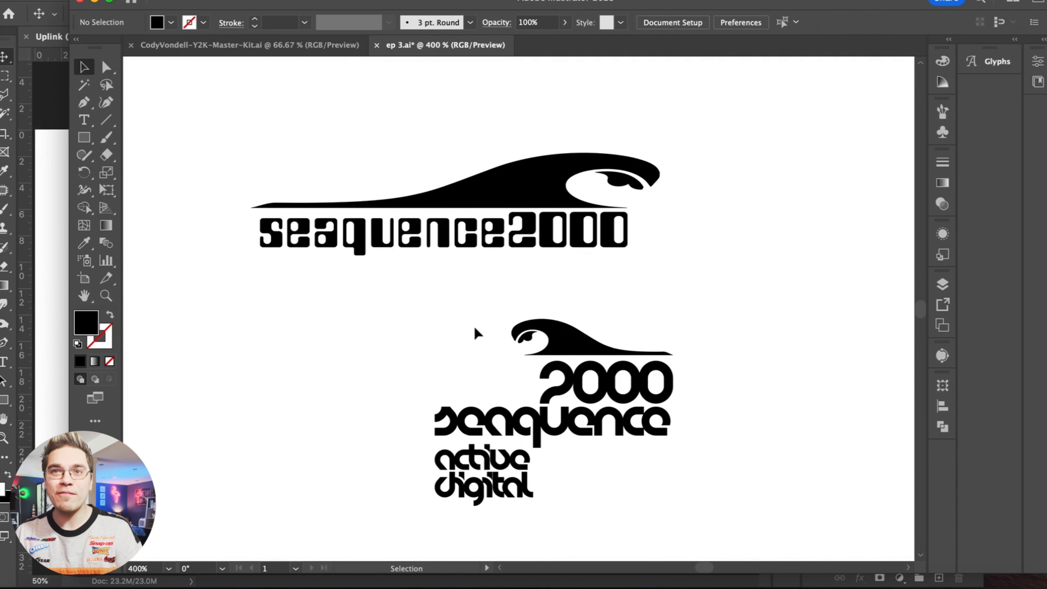
left_click_drag(528, 339, 665, 297)
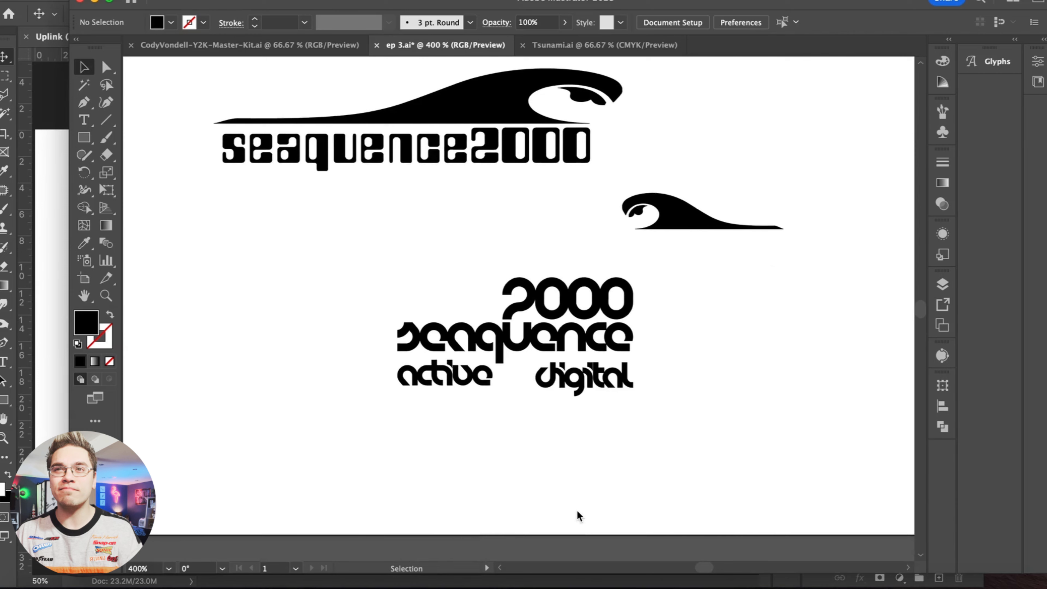
- Paste the round wave emblem with dots, shrink it, and place it to the left of the "seaquence" text
key("super+equal")
key("super+v")
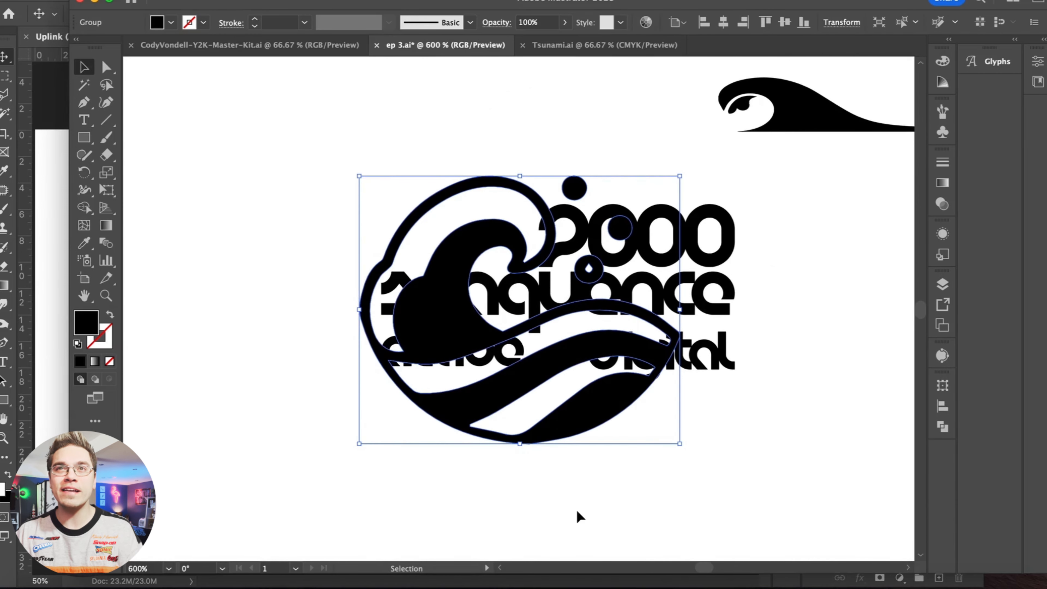
left_click_drag(360, 176, 474, 216)
left_click(494, 291)
left_click_drag(494, 292, 243, 292)
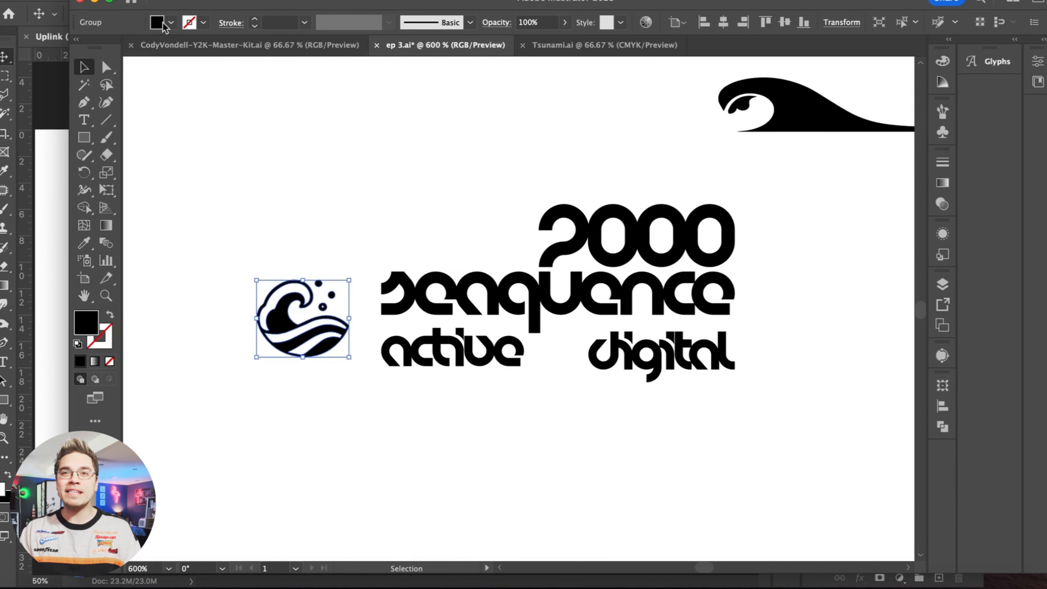
- Draw a circle around the wave emblem with a 2 pt stroke
left_click(171, 23)
left_click(311, 227)
left_click_drag(84, 119, 165, 173)
left_click_drag(244, 258, 360, 375)
left_click(254, 19)
left_click(254, 19)
left_click(254, 19)
left_click(254, 19)
left_click(255, 19)
- Give the circle a white fill and black stroke, and send it behind the wave emblem
left_click(168, 21)
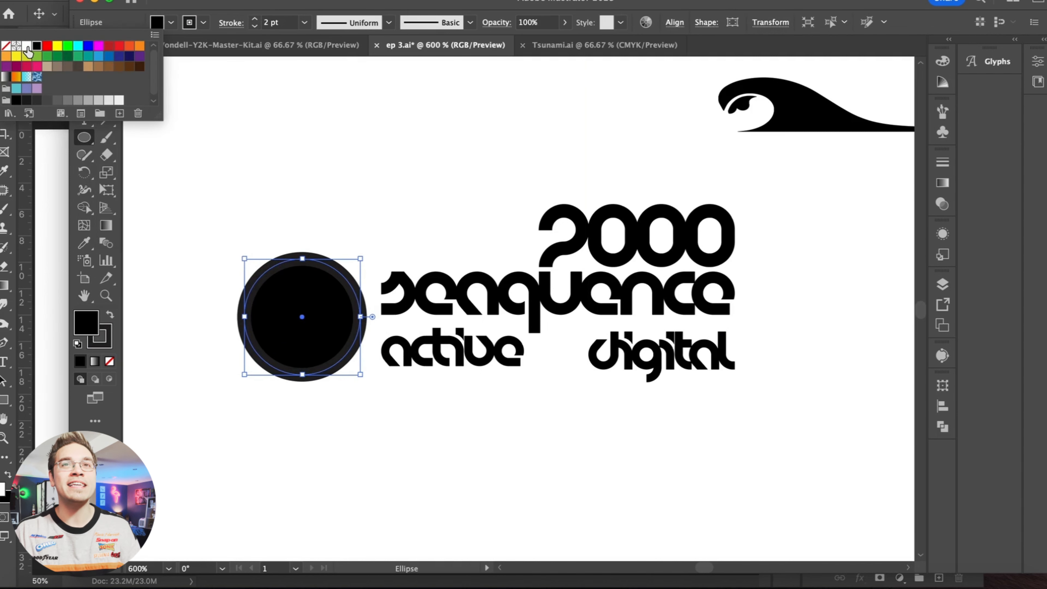
left_click(27, 47)
left_click(201, 22)
left_click(84, 46)
key("super+shift+[")
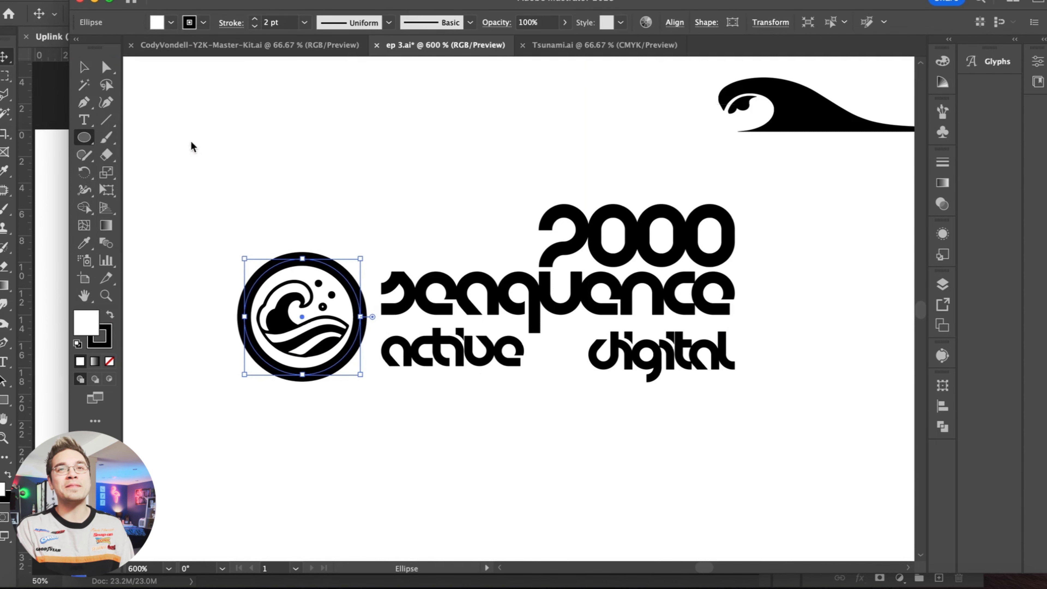
- Reduce the circle's stroke to 0.75 pt and tighten the circle around the wave emblem
left_click(255, 26)
left_click(255, 25)
key("super+=")
key("super+=")
left_click_drag(413, 191, 630, 409)
- Select the circle and wave emblem together and align them, with the wave sitting slightly lower inside the ring
left_click(379, 100)
key("Escape")
key("v")
left_click(680, 24)
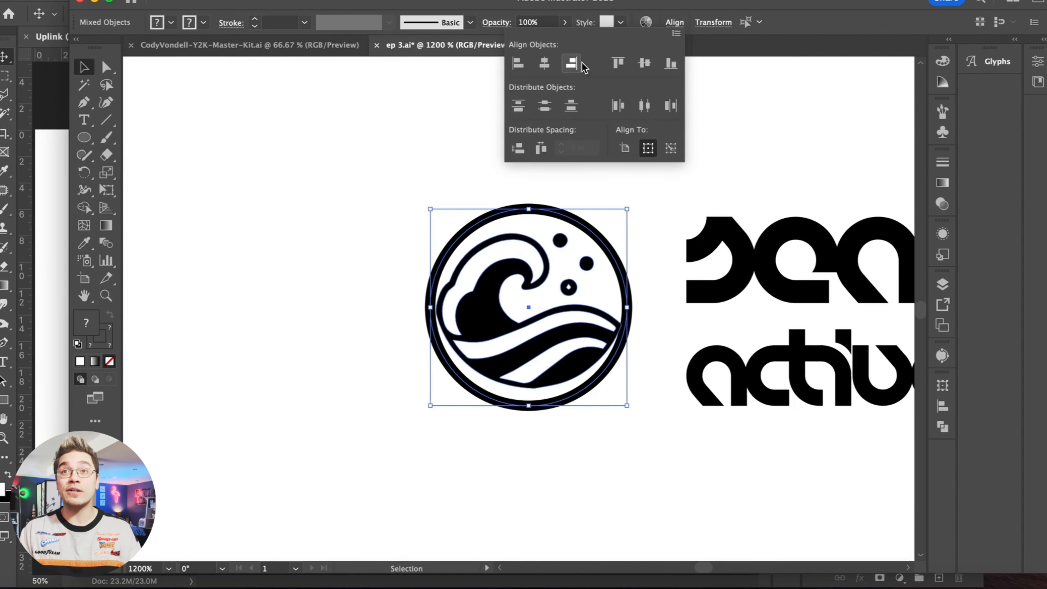
left_click(575, 65)
left_click(423, 140)
left_click(474, 304)
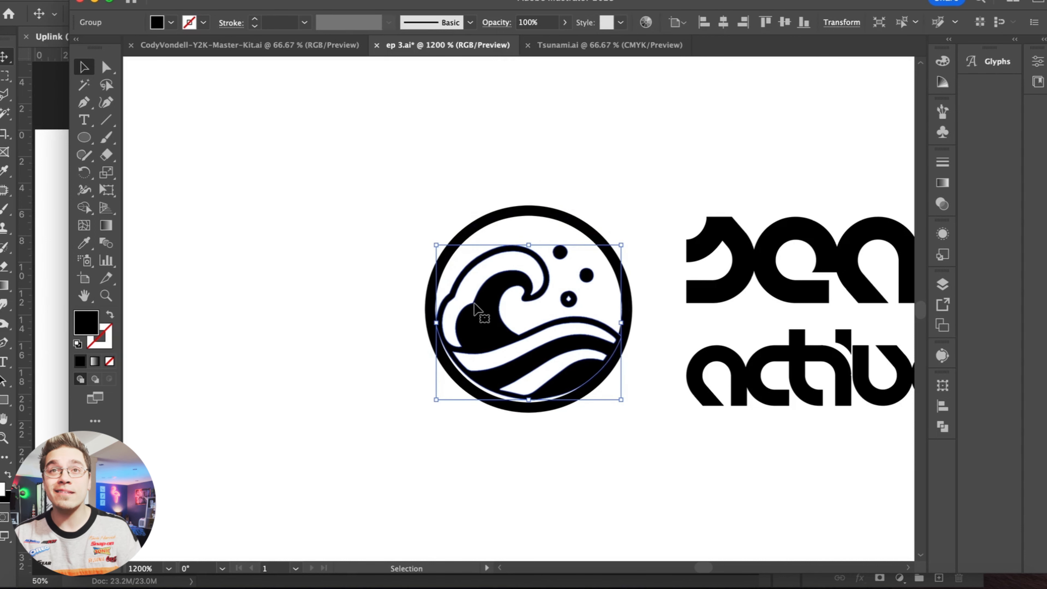
- Enlarge the circle slightly around the wave emblem to leave an even white gap inside the ring
left_click(545, 217)
mouse_move(627, 211)
left_mouse_down()
mouse_move(658, 203)
mouse_move(636, 202)
left_mouse_up()
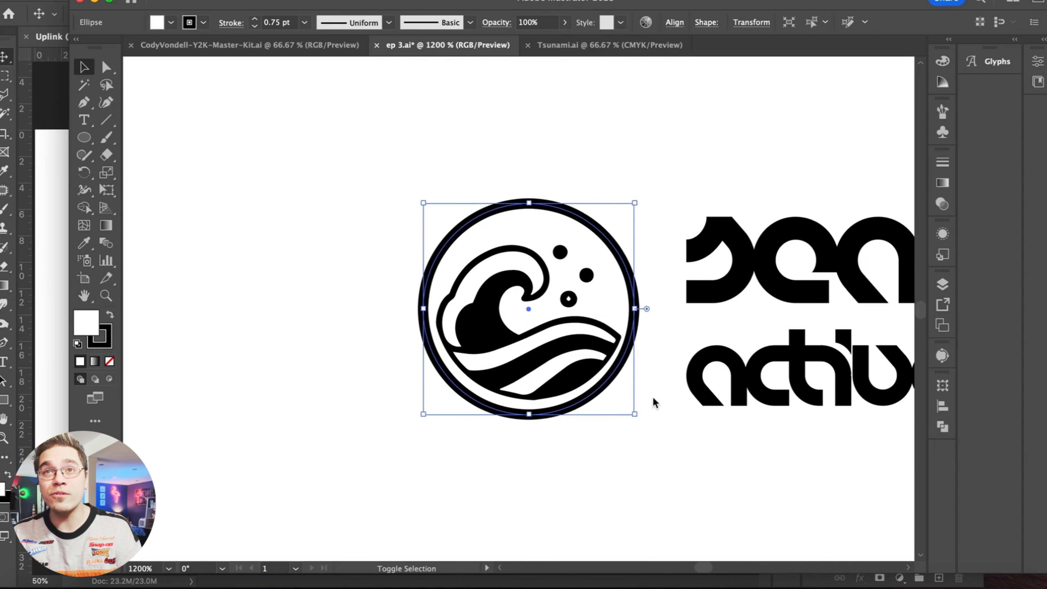
left_click_drag(635, 413, 638, 416)
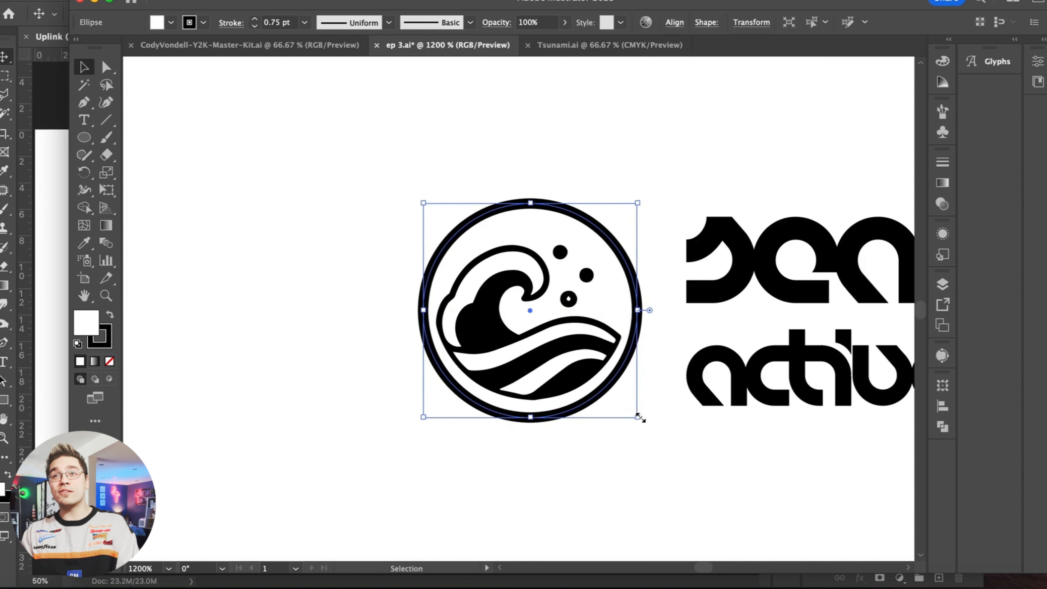
key("super+equal")
left_click_drag(482, 162, 482, 158)
key("super+minus")
key("super+minus")
key("super+minus")
left_click(381, 337)
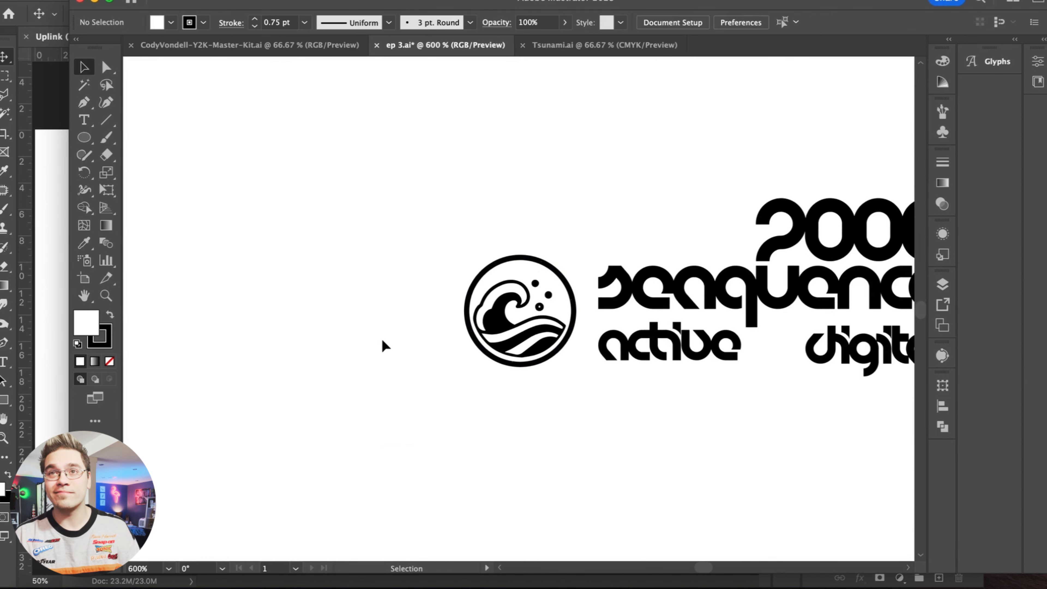
- Duplicate the "2000", "seaquence", "active" and "digital" texts as a set to the left of the round emblem
scroll(381, 338, "up", 3)
scroll(381, 337, "right", 4)
left_click_drag(461, 485, 461, 485)
left_click(320, 344)
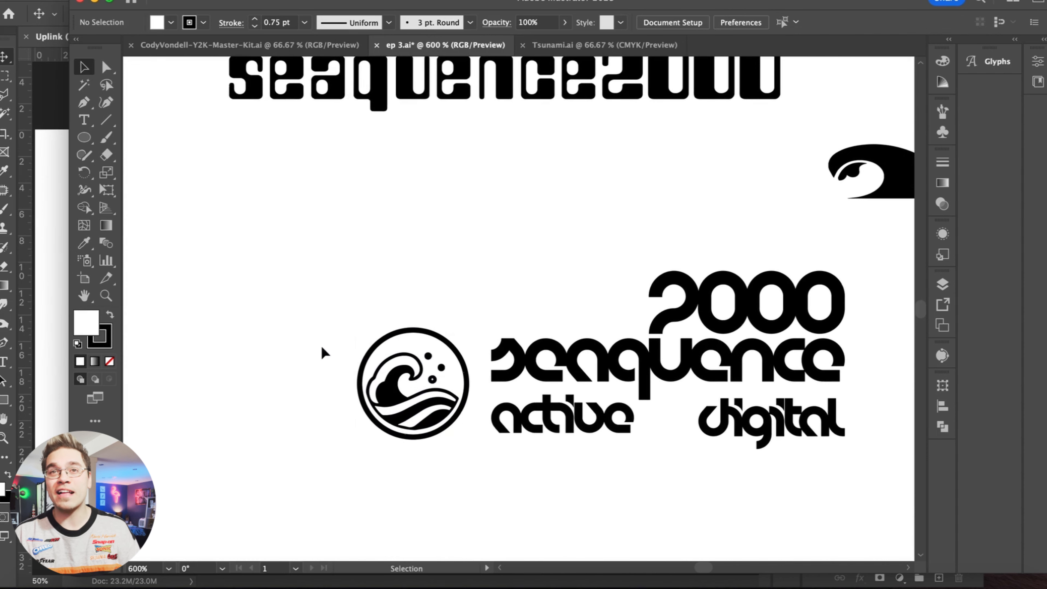
scroll(311, 320, "right", 1)
left_click_drag(312, 320, 420, 470)
key("super+minus")
left_click_drag(623, 233, 753, 377)
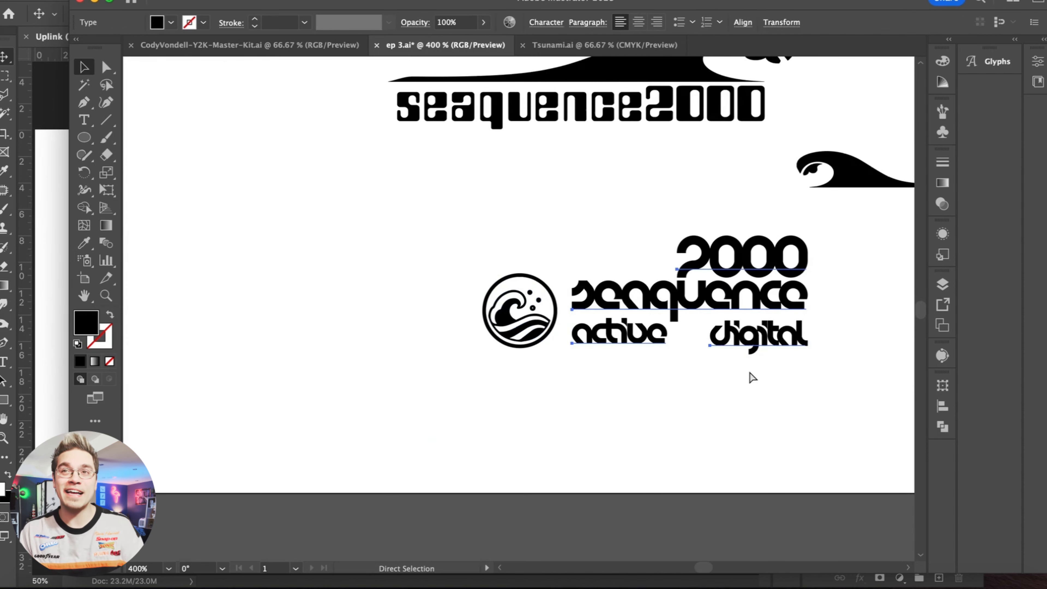
left_click_drag(623, 302, 262, 328)
left_click(257, 178)
- In the copied text set, move "2000" down out of the way and place "active" and "digital" above "seaquence"
left_click_drag(352, 279, 459, 442)
left_click(380, 356)
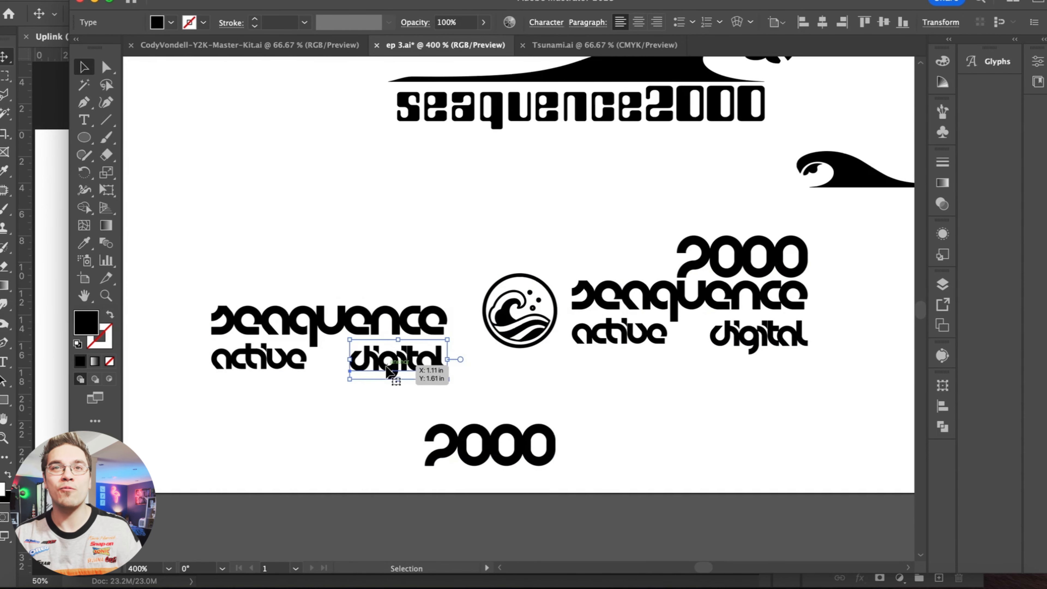
left_click(299, 357, "shift")
left_click_drag(299, 356, 298, 301)
left_click(304, 227)
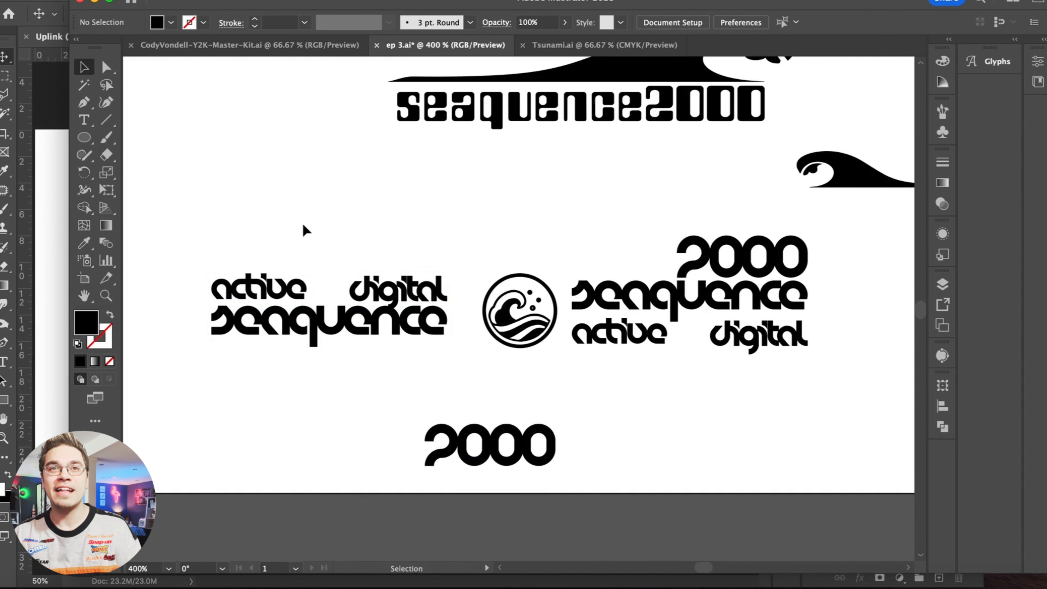
- Place the copied "2000" directly beneath "seaquence", lined up with the end of the word
scroll(303, 227, "left", 1)
left_click_drag(508, 450, 438, 376)
left_click(577, 448)
key("super+equal")
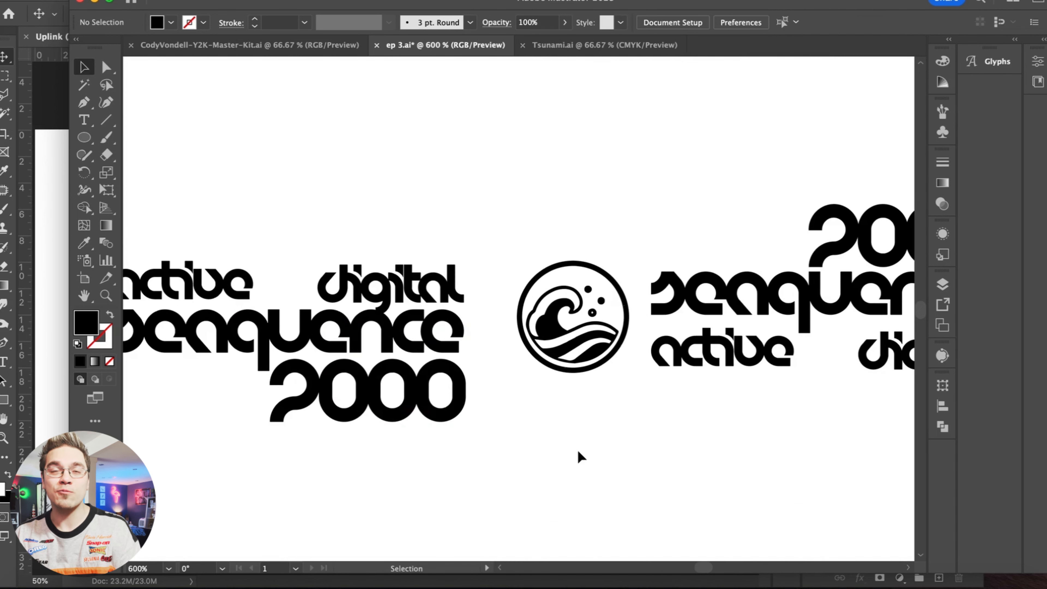
- Delete the copied "active" and "digital" texts above the left "seaquence"
left_click(411, 283)
left_click(249, 272, "shift")
key("Delete")
- Draw a tall black rectangle between the copied "seaquence 2000" and the round emblem, its edge against "2000", as an alignment guide
left_click_drag(85, 144, 124, 134)
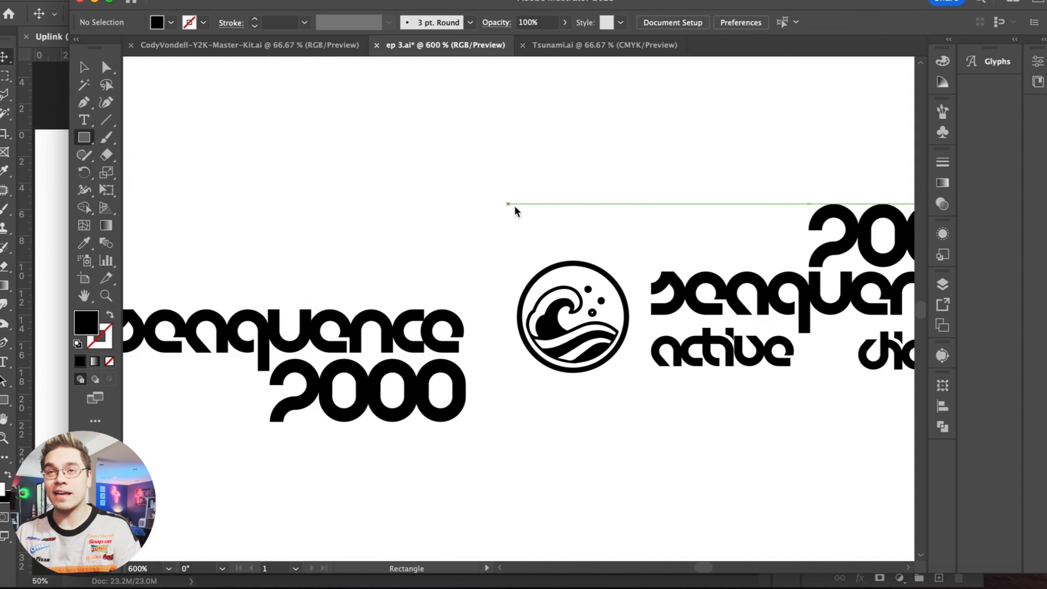
left_click_drag(526, 204, 465, 480)
left_click(86, 69)
left_click(334, 142)
key("super+equal")
key("super+equal")
key("super+equal")
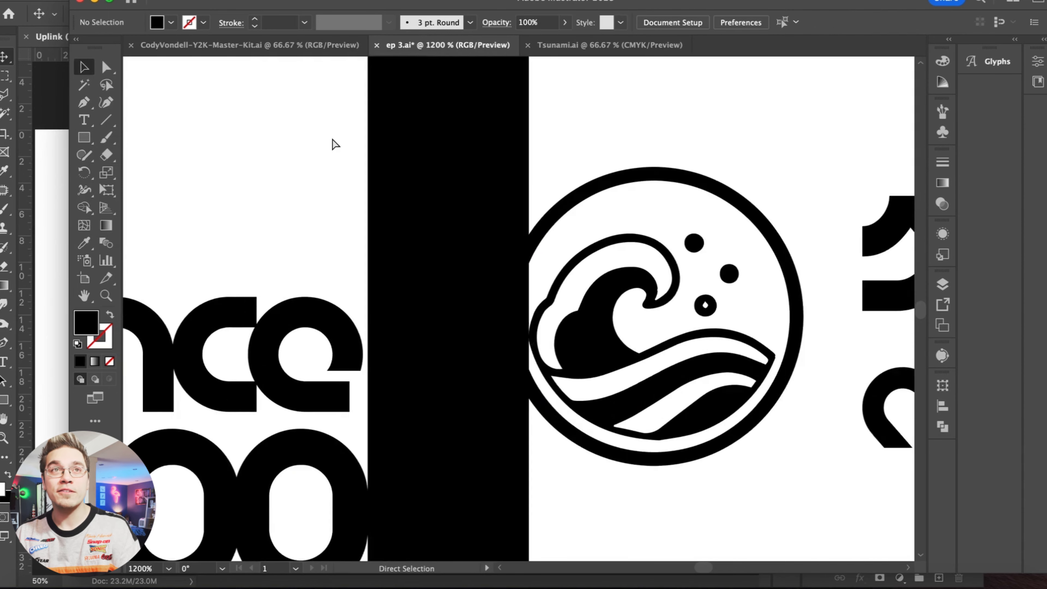
- Line up the ends of the copied "seaquence" and "2000" using the black rectangle, and remove the rectangle
scroll(334, 143, "left", 3)
left_click_drag(586, 243, 578, 242)
left_click(376, 245)
left_click(488, 469)
left_click_drag(497, 342, 491, 345)
left_click(415, 235)
scroll(416, 237, "left", 5)
left_click(388, 133)
key("super+minus")
key("super+minus")
key("super+minus")
key("super+minus")
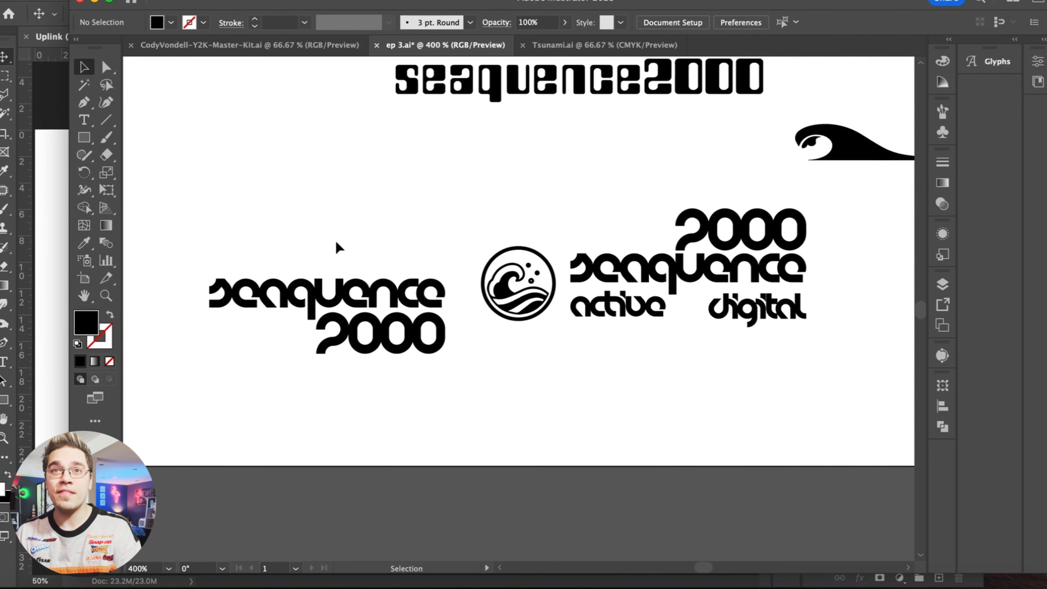
- Add the text "experience the ocean at home" above the copied wordmark and set it in Arial Black
left_click(253, 161)
type("experience the ocean at home")
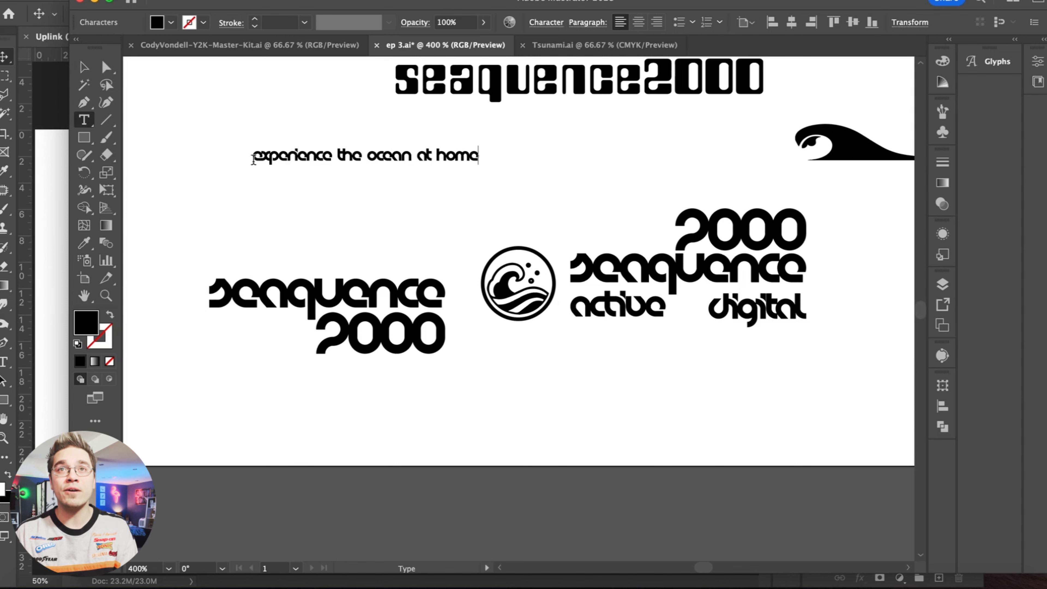
key("super+a")
left_click(546, 23)
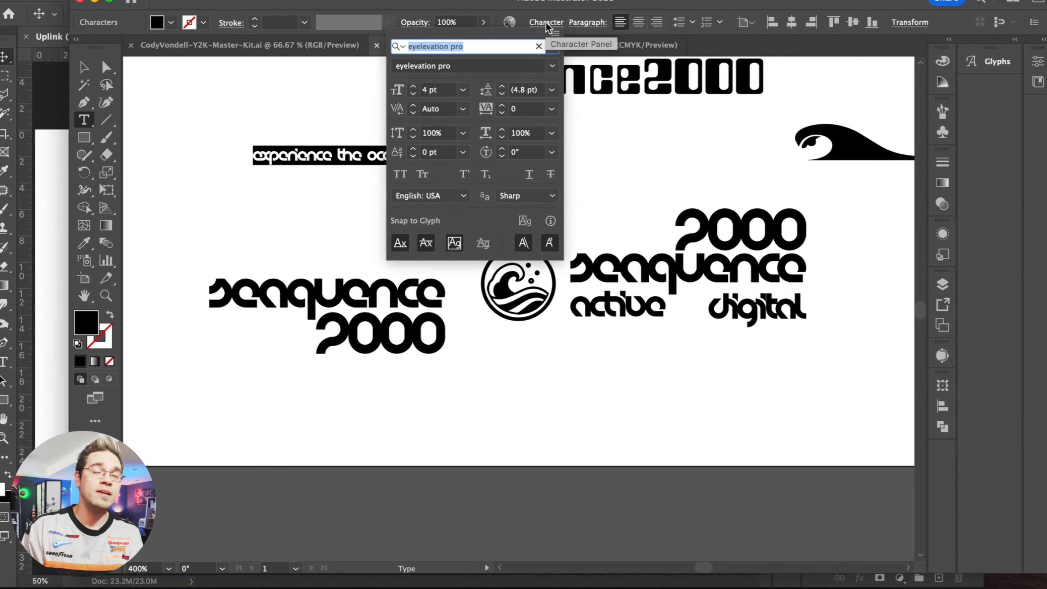
type("arial")
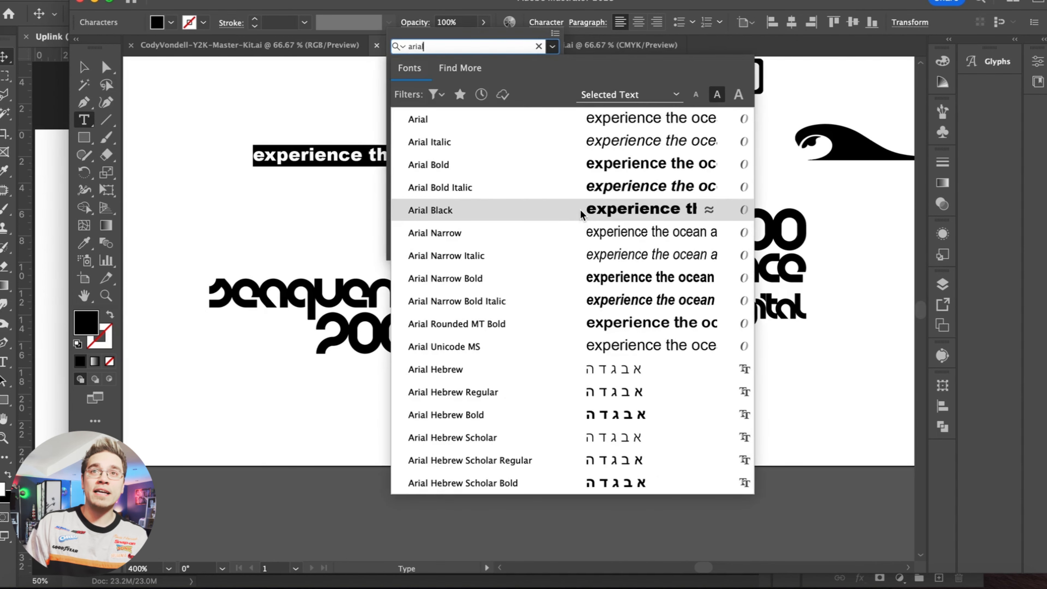
left_click(580, 206)
left_click(68, 78)
left_click(83, 69)
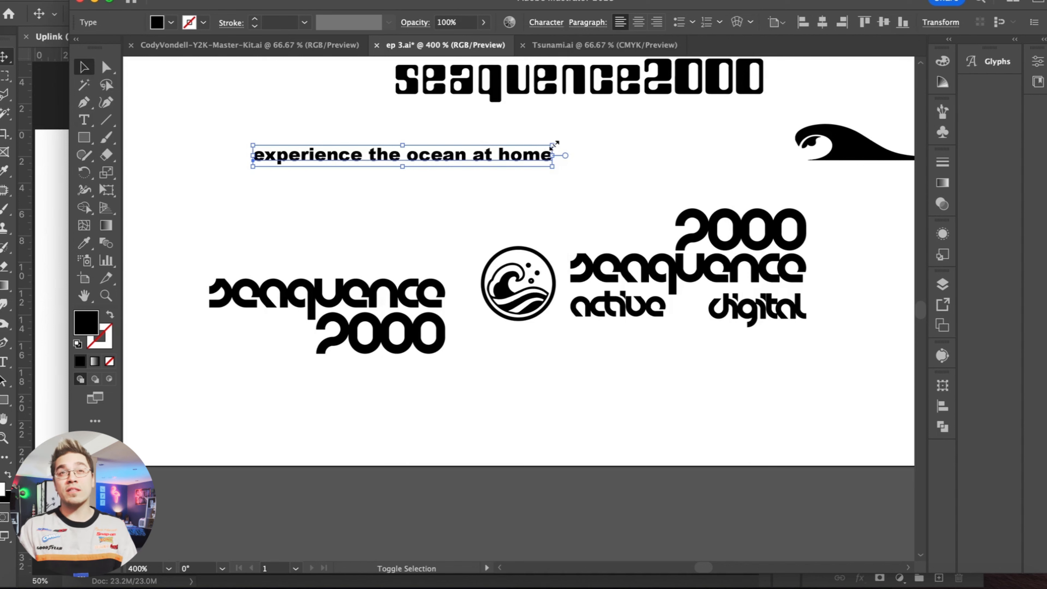
- Shrink the tagline to nearly the width of "seaquence", try it beneath "2000", and move it directly above "seaquence"
left_click(505, 143)
left_click_drag(429, 164, 397, 365)
key("super+equal")
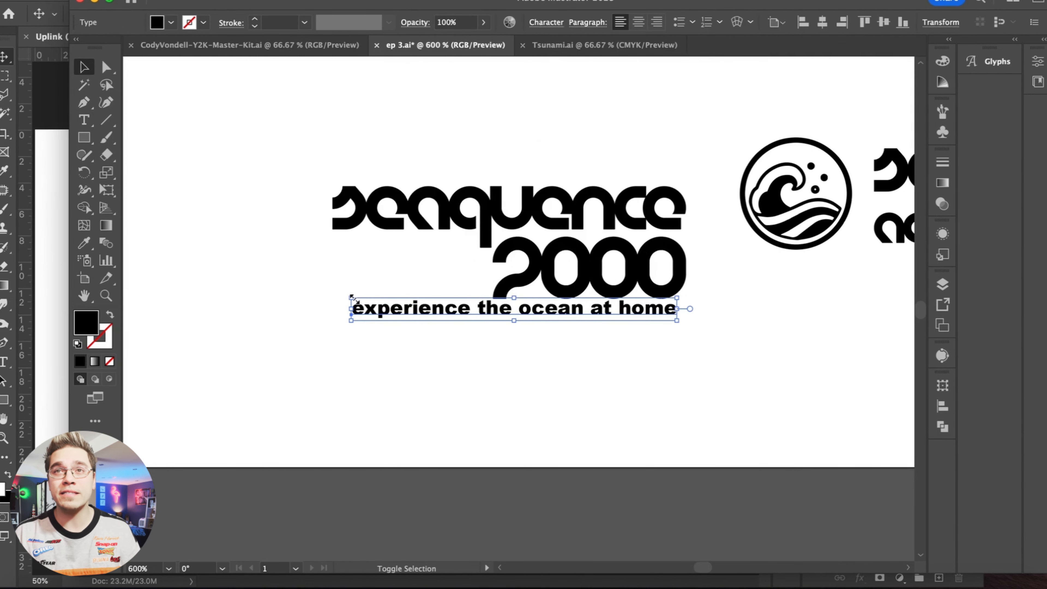
left_click_drag(353, 296, 347, 159)
left_click(391, 126)
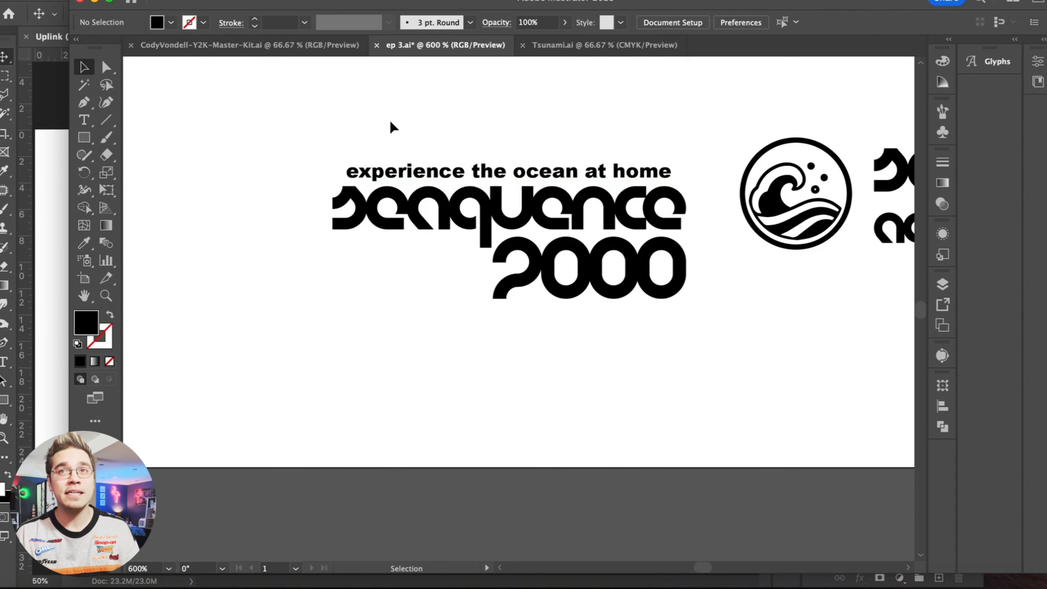
- Break the tagline into two lines after "the" and fit it beneath "seaquence", beside "2000"
left_click_drag(519, 172, 341, 247)
key("t")
left_click(335, 246)
key("Return")
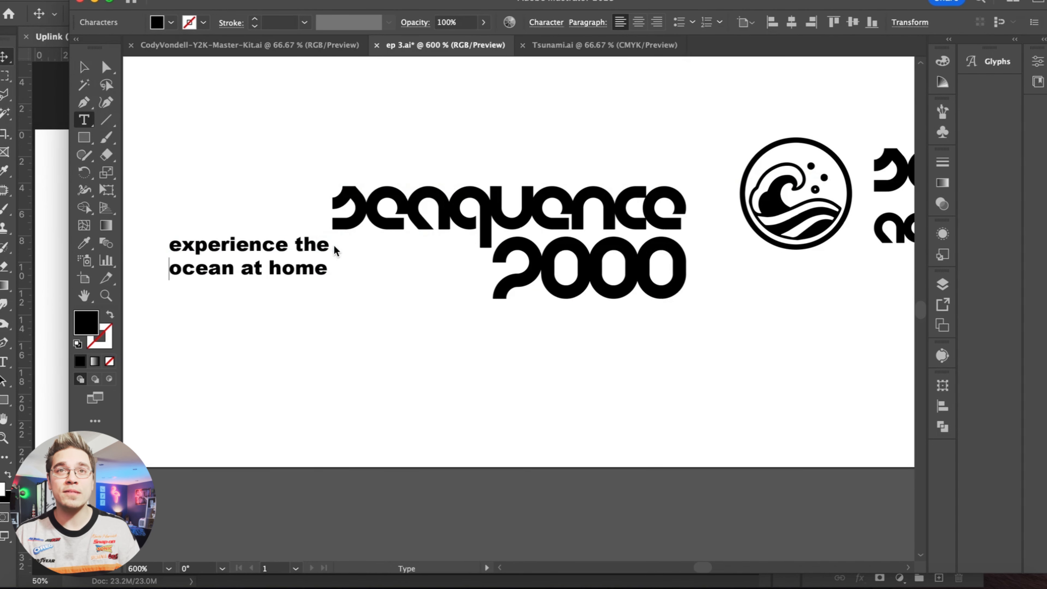
left_click(85, 70)
left_click_drag(167, 232, 328, 233)
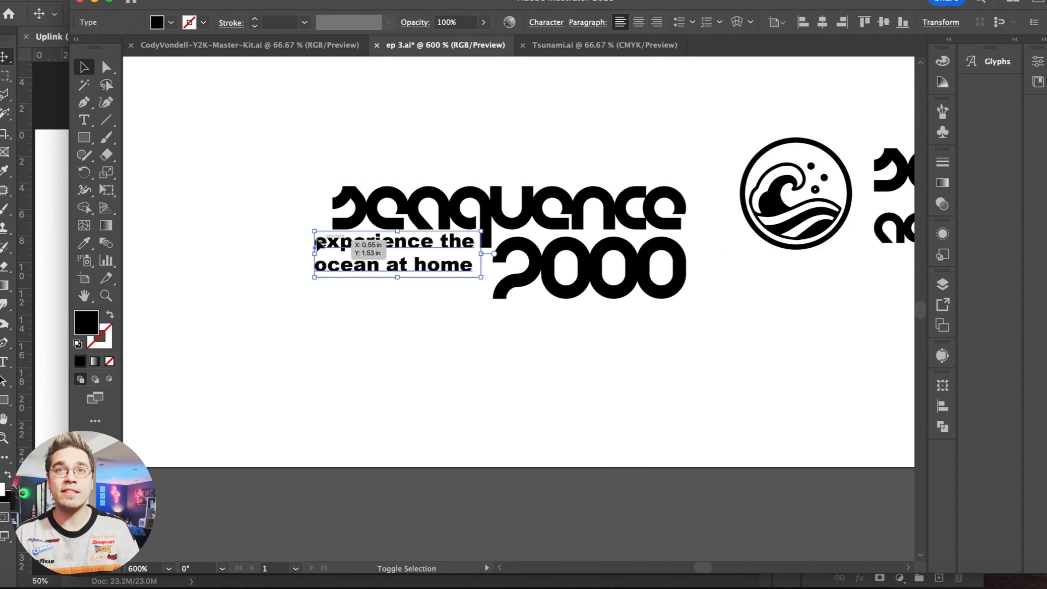
left_click(386, 342)
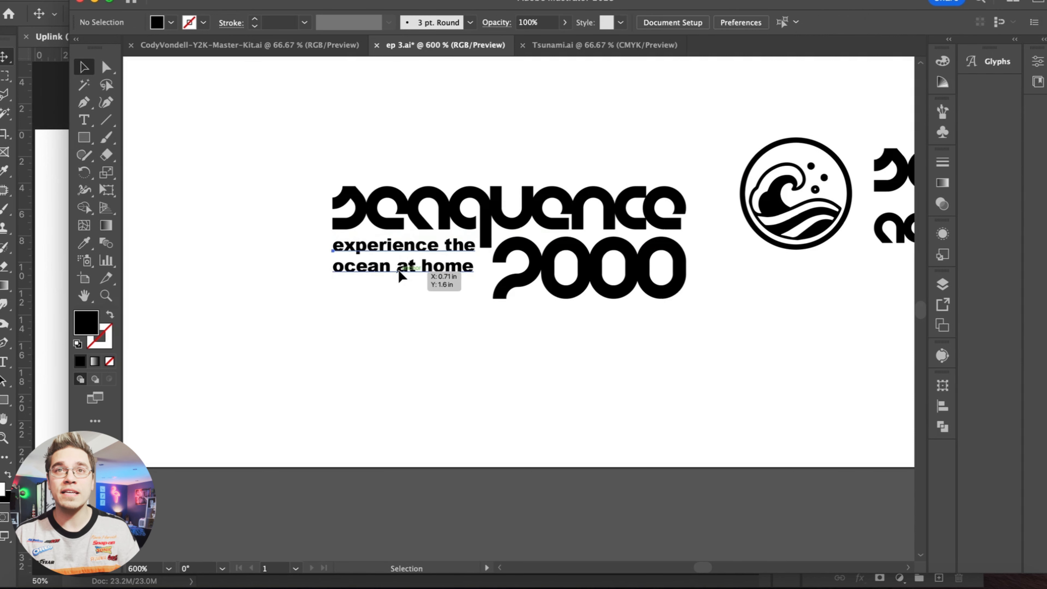
- Duplicate the stacked "seaquence 2000" wordmark into the empty area above it and convert the duplicate to outlines
scroll(398, 272, "right", 2)
scroll(398, 272, "down", 1)
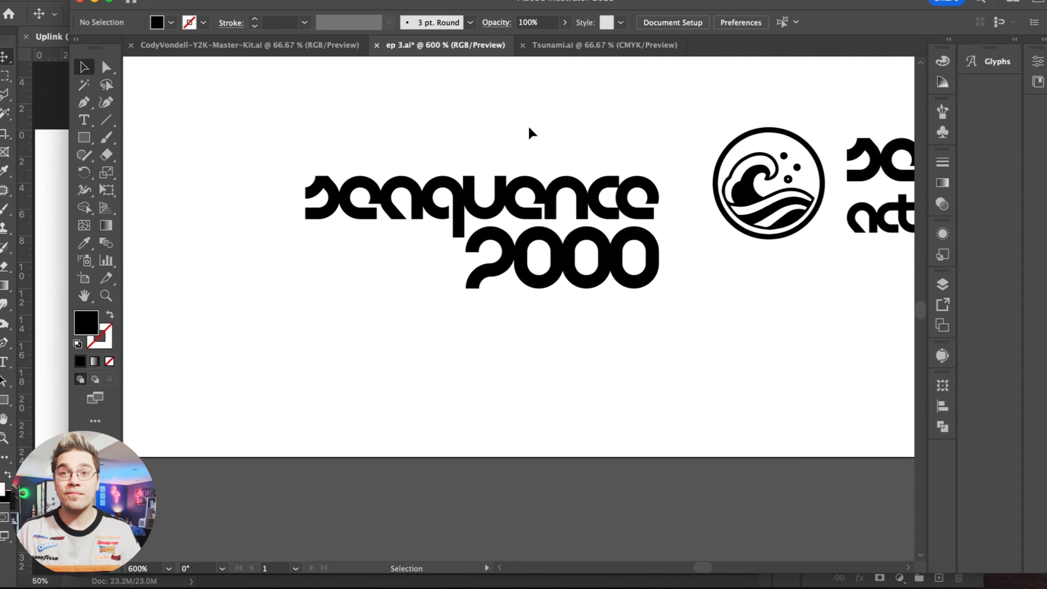
left_click_drag(282, 140, 652, 341)
key("super+c")
left_click(277, 155)
scroll(277, 155, "up", 6)
scroll(278, 155, "left", 5)
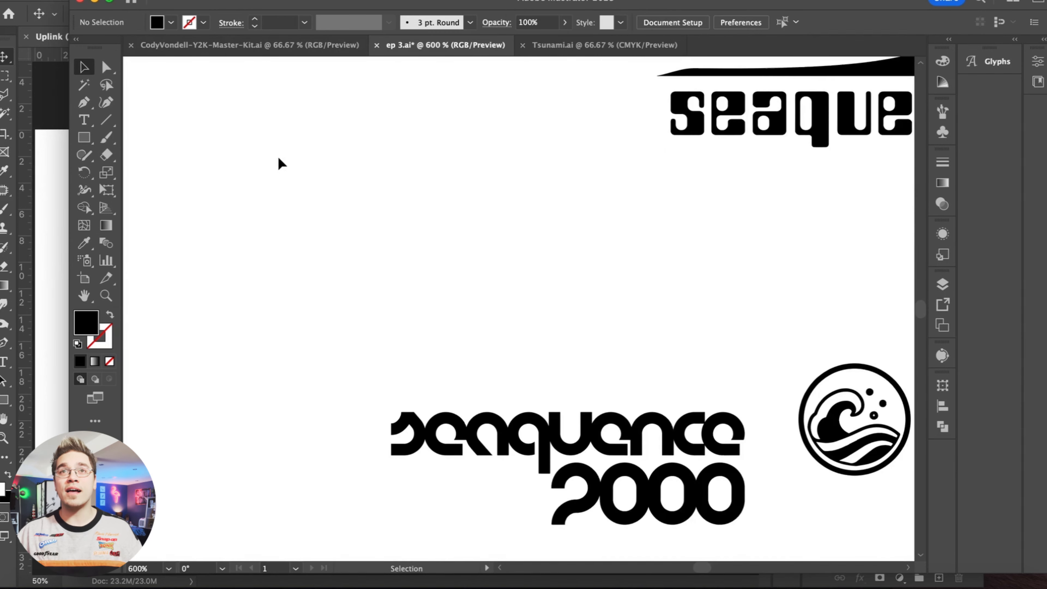
key("super+v")
left_click(212, 0)
left_click(264, 215)
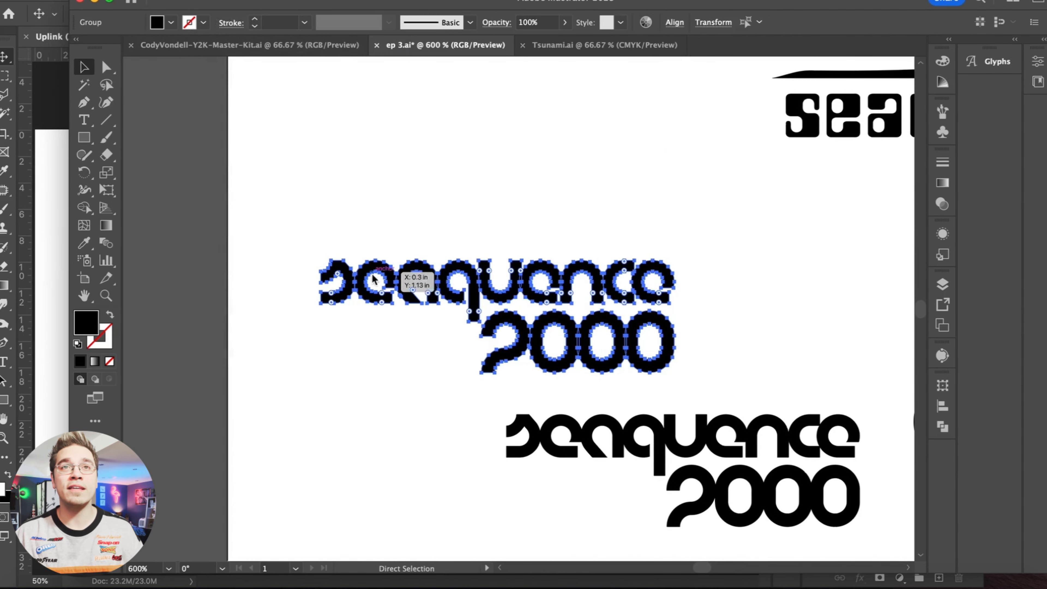
left_click(351, 342)
key("super+z")
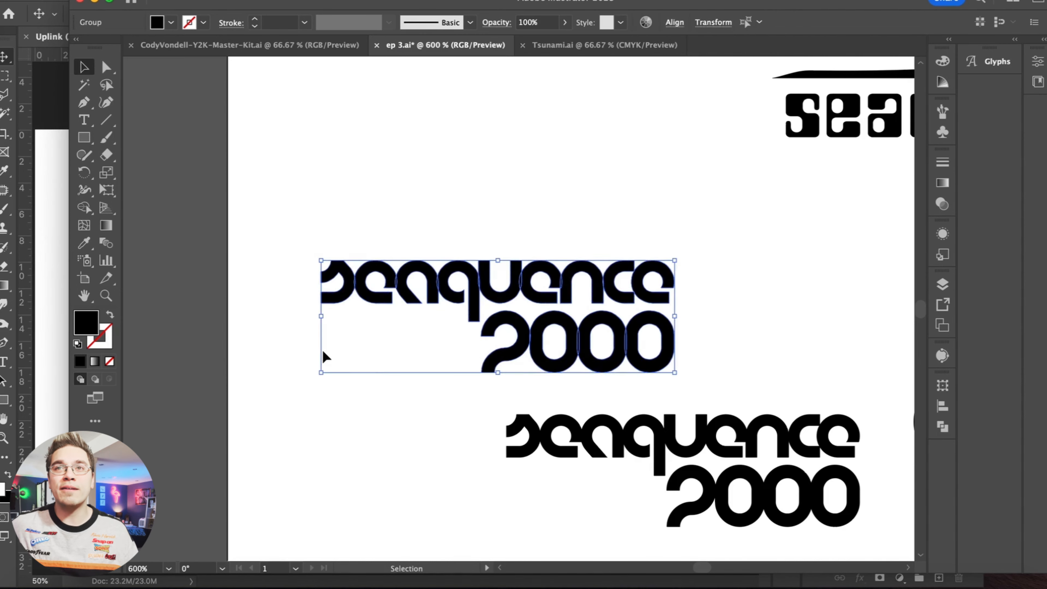
- Bring the outlined wordmark into the Untitled-1 document in Photoshop and enlarge it over the pool water image
left_click(523, 348)
left_click_drag(423, 433, 618, 289)
left_click_drag(286, 205, 676, 344)
left_click(427, 585)
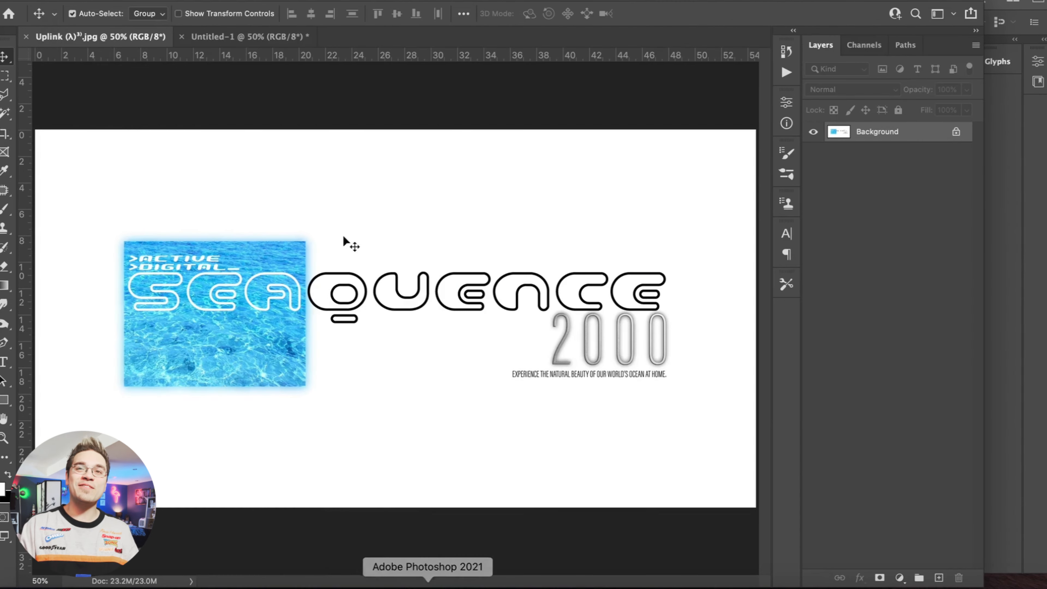
left_click(234, 38)
key("super+v")
key("Return")
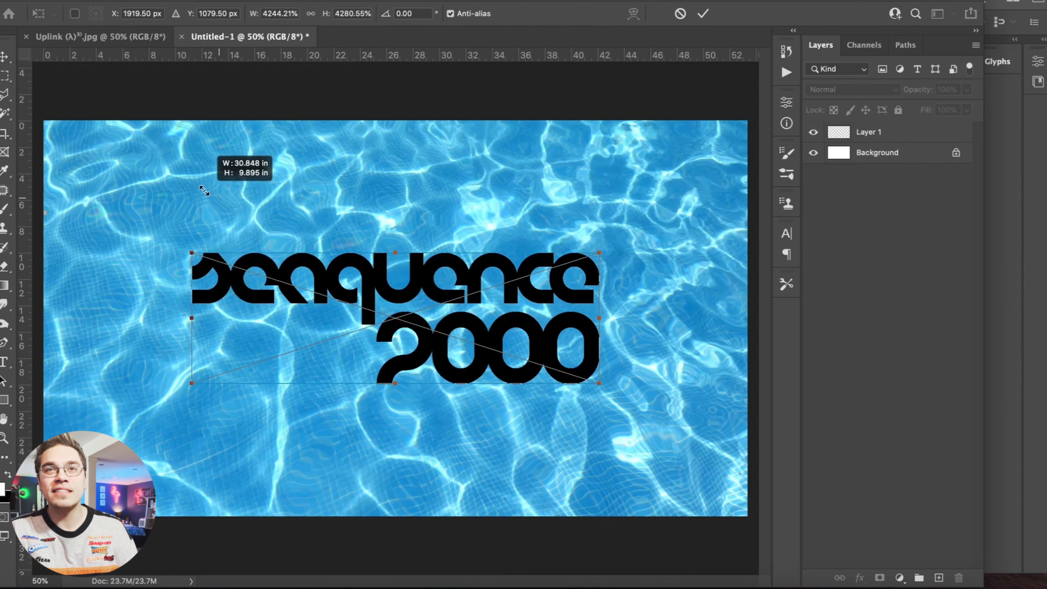
key("Return")
- Give the pasted wordmark layer a yellow #fff600 Color Overlay with Normal blending
double_click(906, 134)
left_click(494, 431)
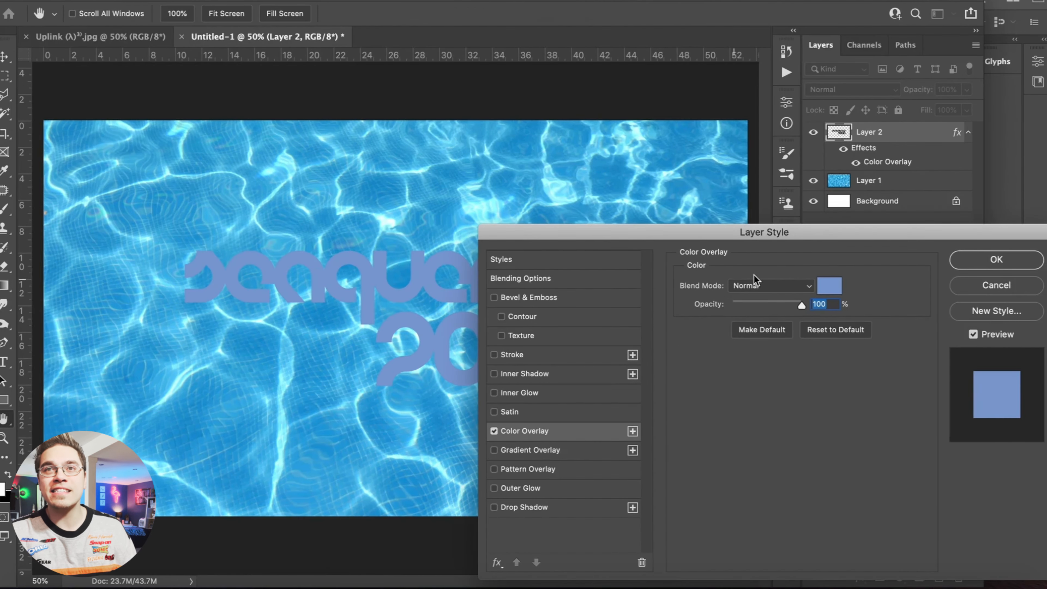
left_click(762, 281)
left_click_drag(870, 361, 871, 444)
left_click(824, 312)
left_click_drag(824, 313, 869, 257)
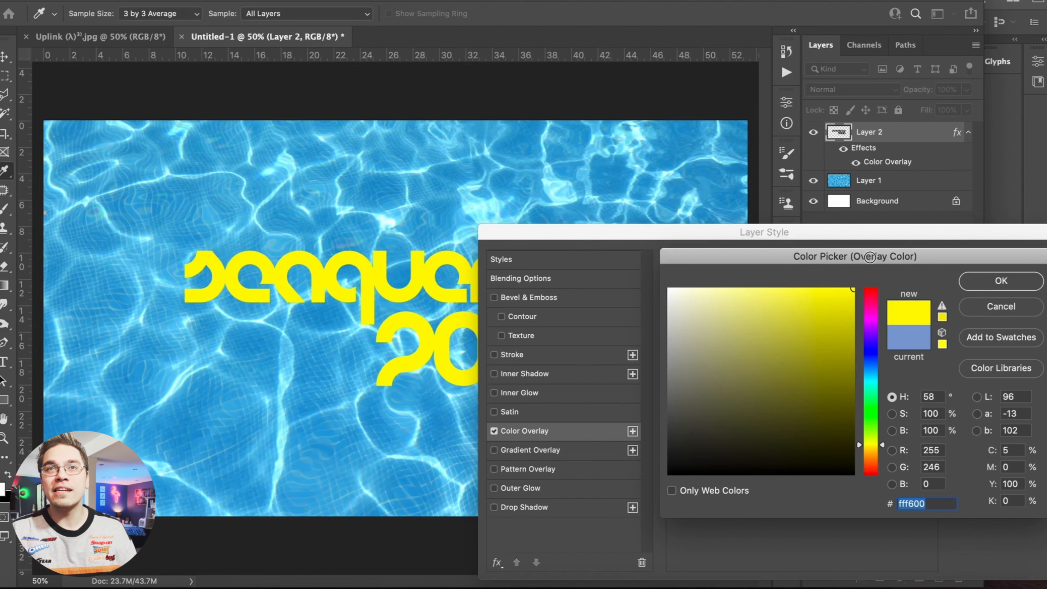
left_click(1001, 280)
left_click(998, 259)
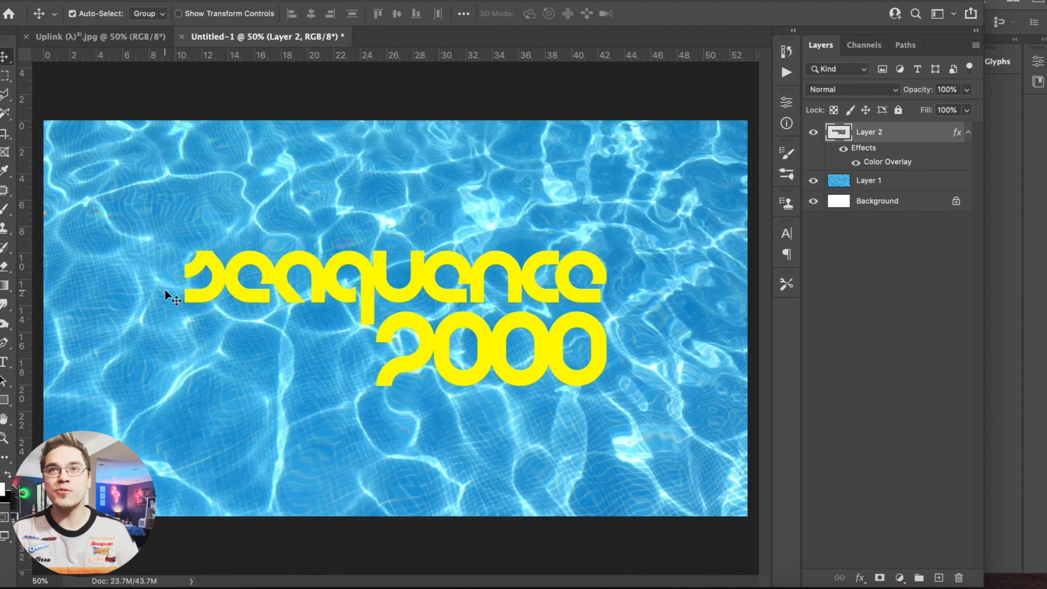
- Delete the yellow wordmark layer and switch back to the outlined wordmark in Illustrator
key("super+minus")
key("Delete")
key("super+Tab")
key("super+c")
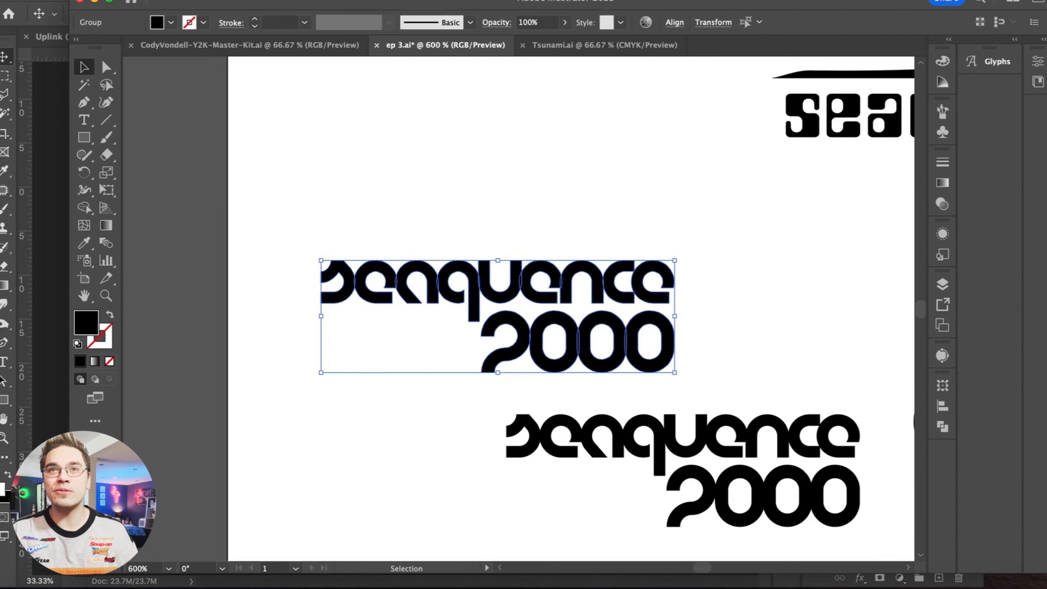
- Shear the outlined "seaquence 2000" wordmark by 20° along the horizontal axis
left_click(165, 1)
left_click(339, 74)
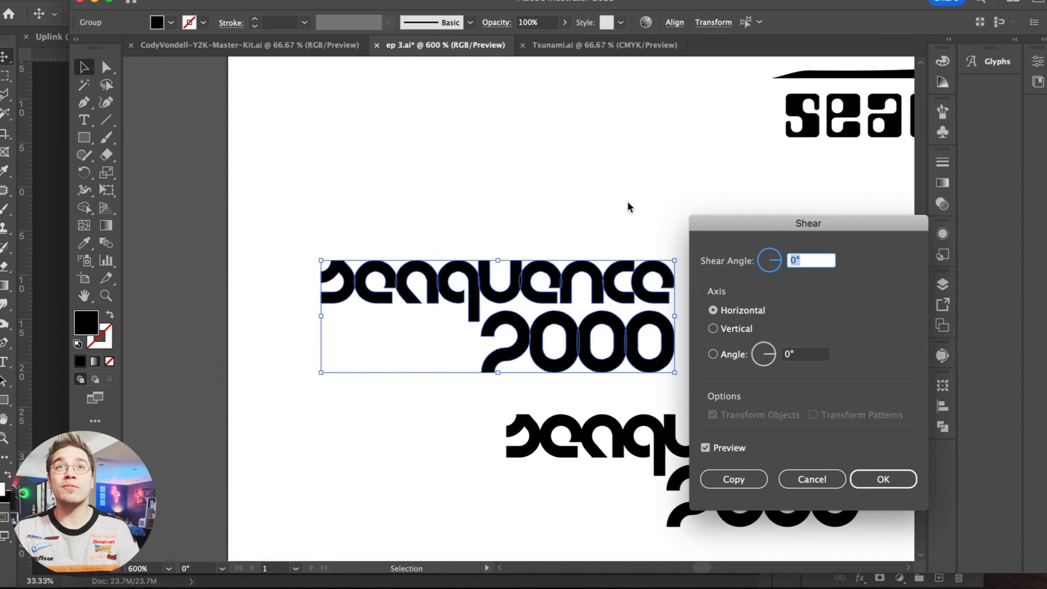
type("20")
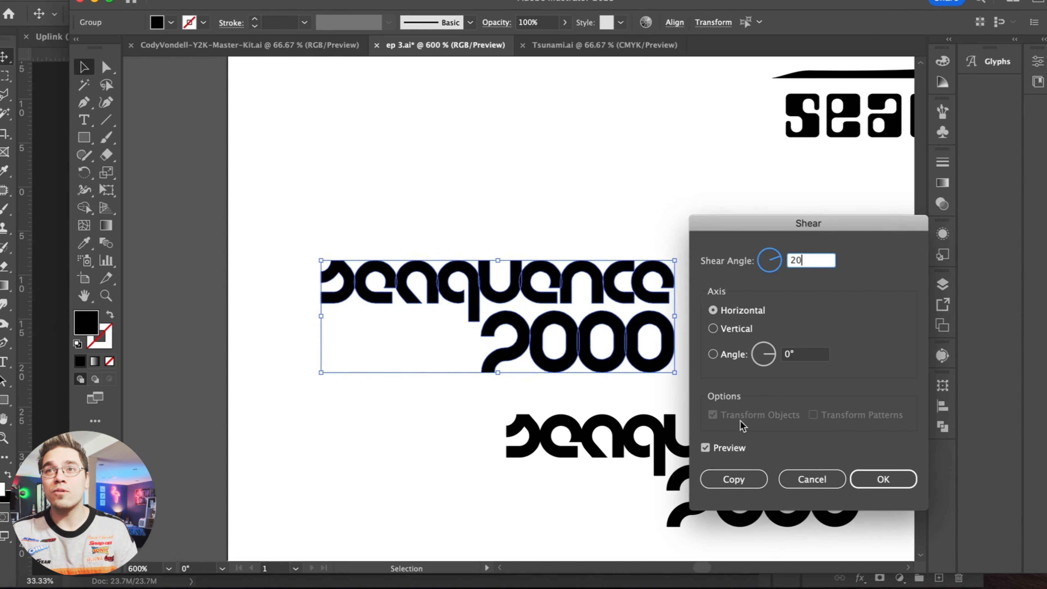
key("Tab")
key("Return")
left_click(371, 182)
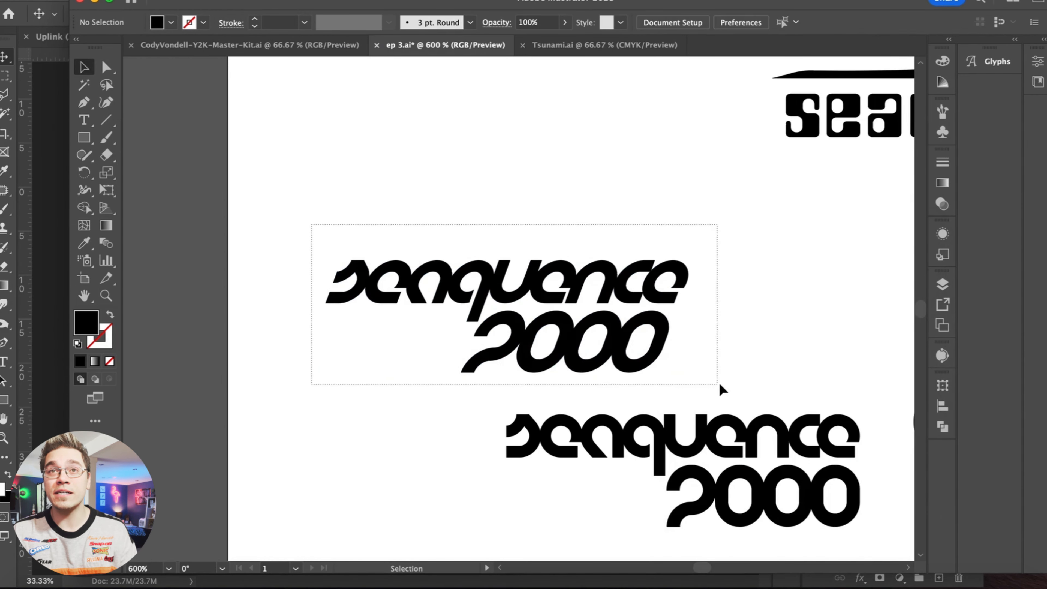
- Squash the slanted wordmark vertically about its centre, keeping its full width
left_click(507, 372)
left_click_drag(507, 373, 507, 359)
left_click(437, 193)
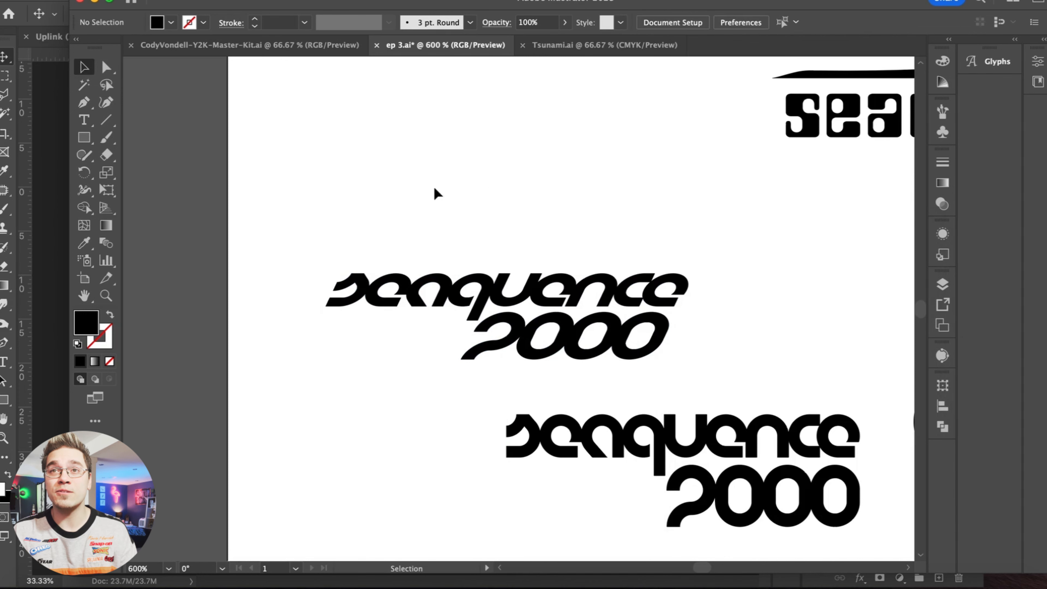
left_click_drag(733, 358, 734, 358)
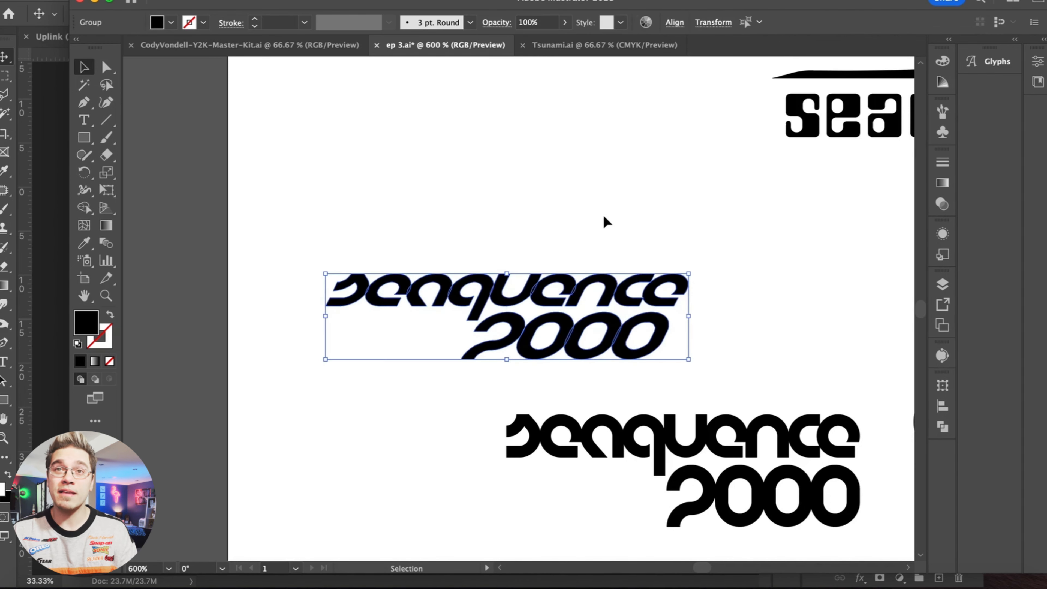
left_click(604, 220)
- Duplicate the large black wave from the "seaquence2000" logo and place it directly above the slanted wordmark
scroll(603, 220, "right", 2)
scroll(604, 220, "up", 2)
left_click(809, 164)
key("super+c")
key("super+v")
left_click_drag(633, 315, 502, 326)
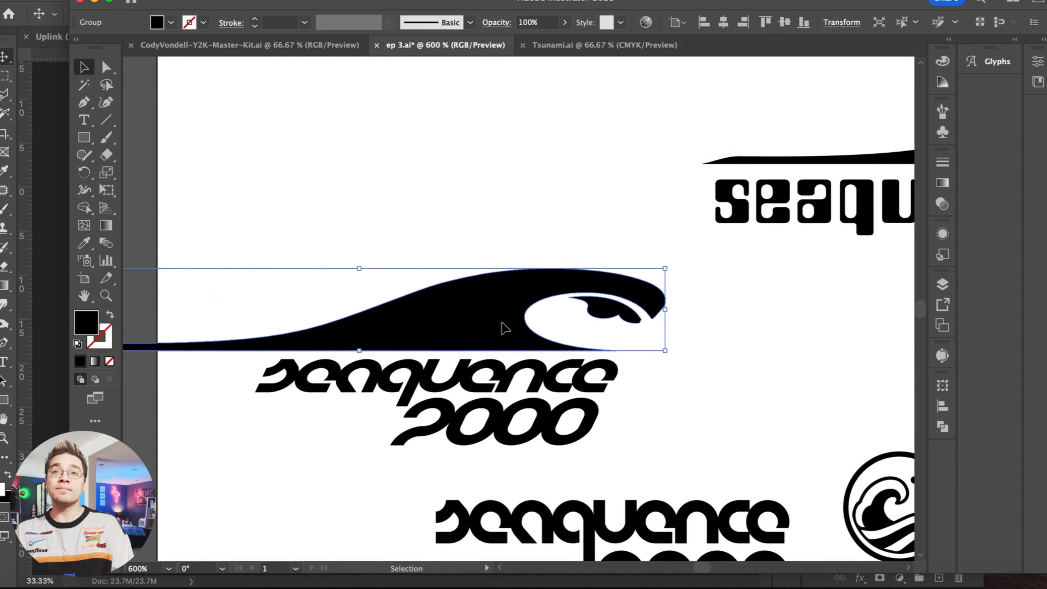
- Shrink the duplicated wave to match the width of the slanted "seaquence" and seat it just above the letters
key("a")
key("super+minus")
left_click_drag(317, 284, 449, 301)
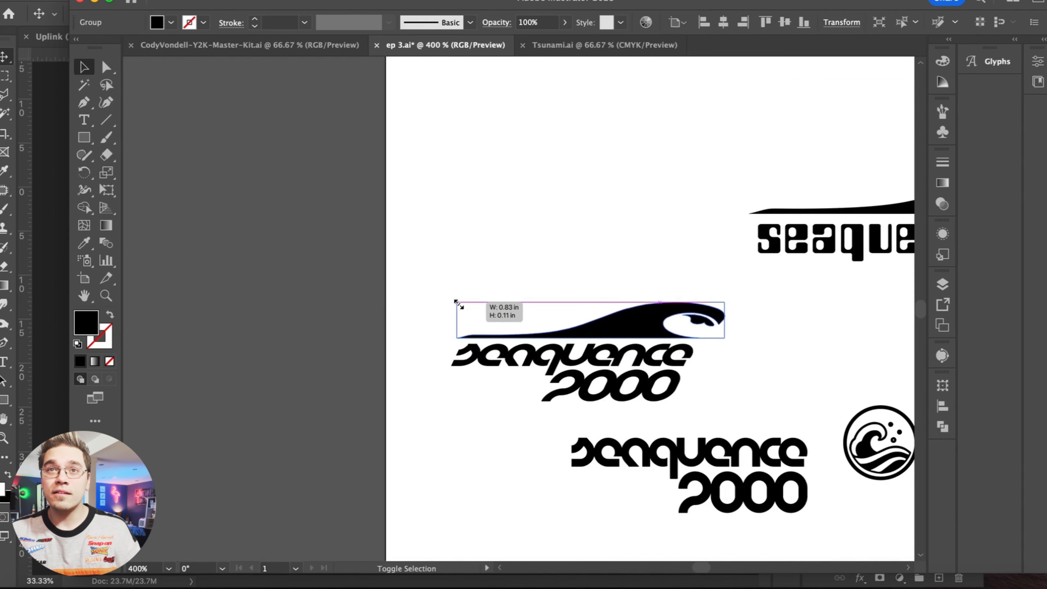
left_click_drag(725, 303, 704, 304)
left_click(635, 241)
key("super+plus")
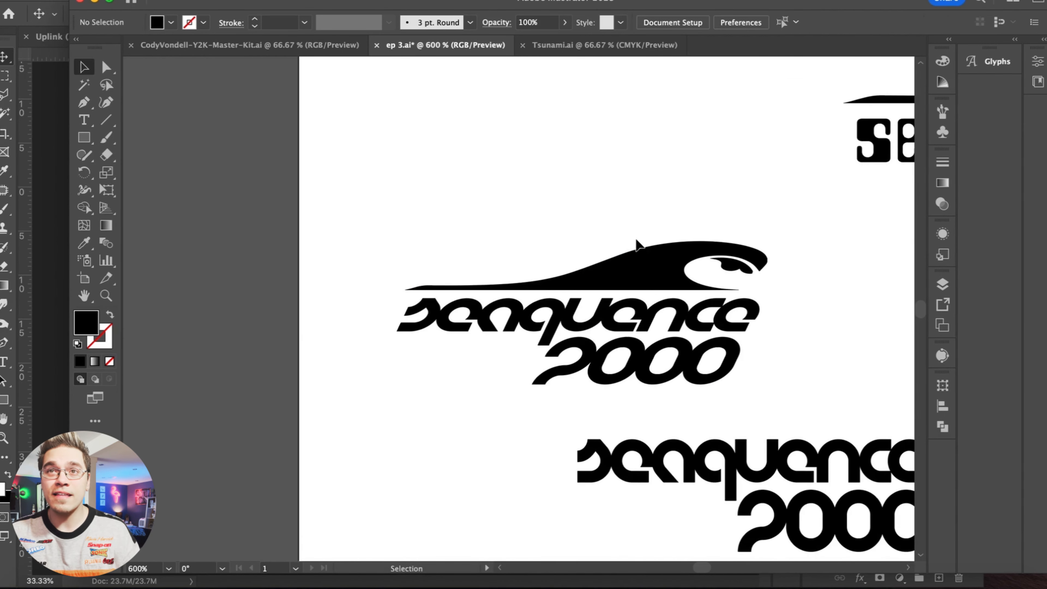
- Copy the black pill shape with three slanted ellipses from the CodyVondell-Y2K-Master-Kit.ai file into ep 3.ai
scroll(637, 243, "right", 5)
scroll(636, 243, "down", 2)
key("super+minus")
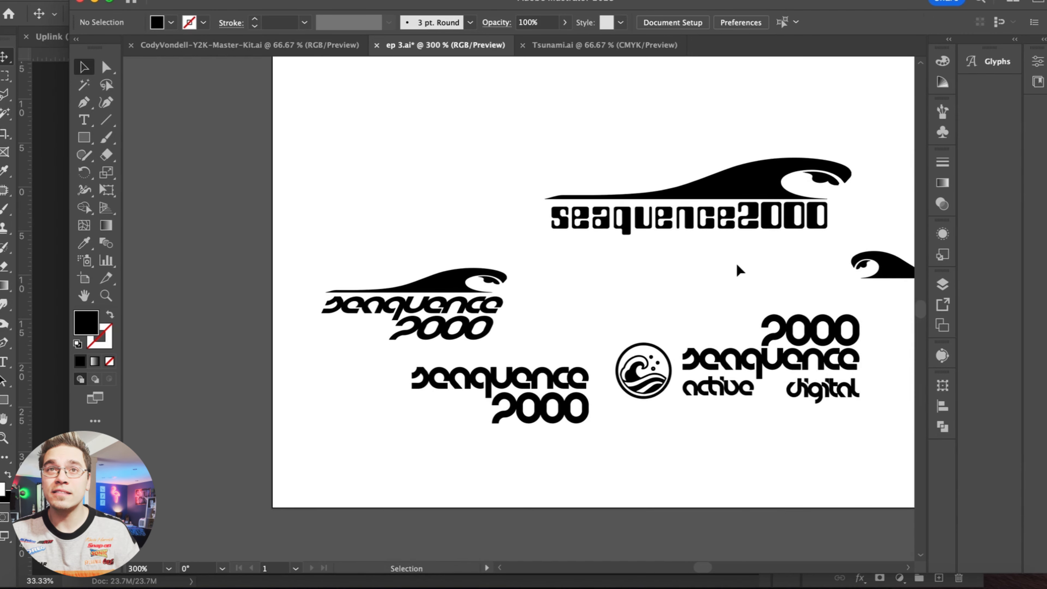
key("ctrl+shift+Tab")
left_click(619, 412)
key("super+c")
left_click(450, 45)
key("super+v")
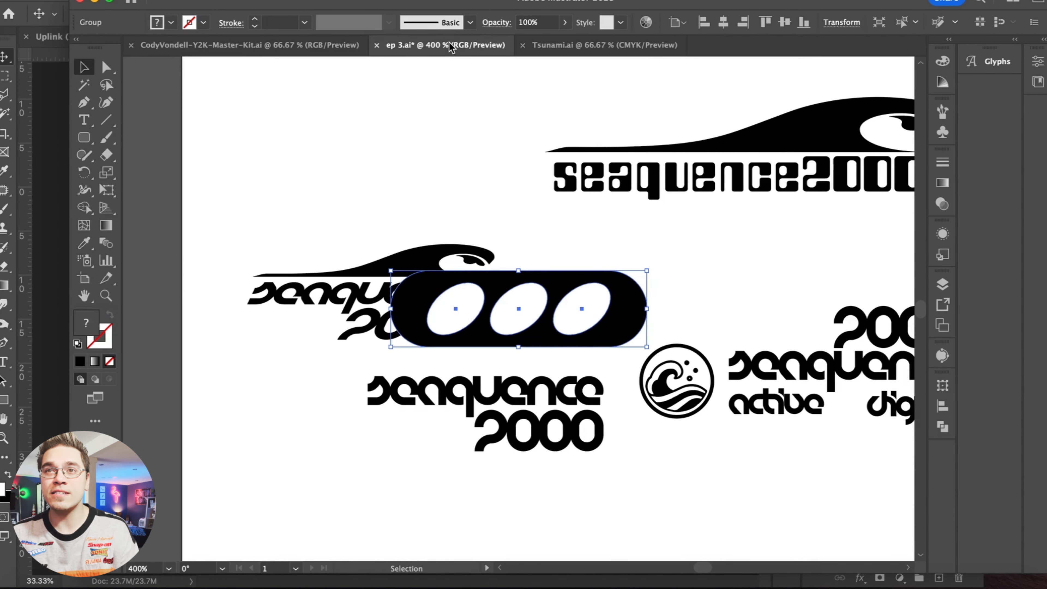
- Shrink the pill shape to about 0.21 in wide and place it under the start of the slanted "seaquence", beside "2000"
left_click_drag(621, 290, 231, 310)
left_click(231, 310)
key("super+equal")
scroll(212, 222, "left", 4)
left_click_drag(153, 324, 359, 324)
key("super+equal")
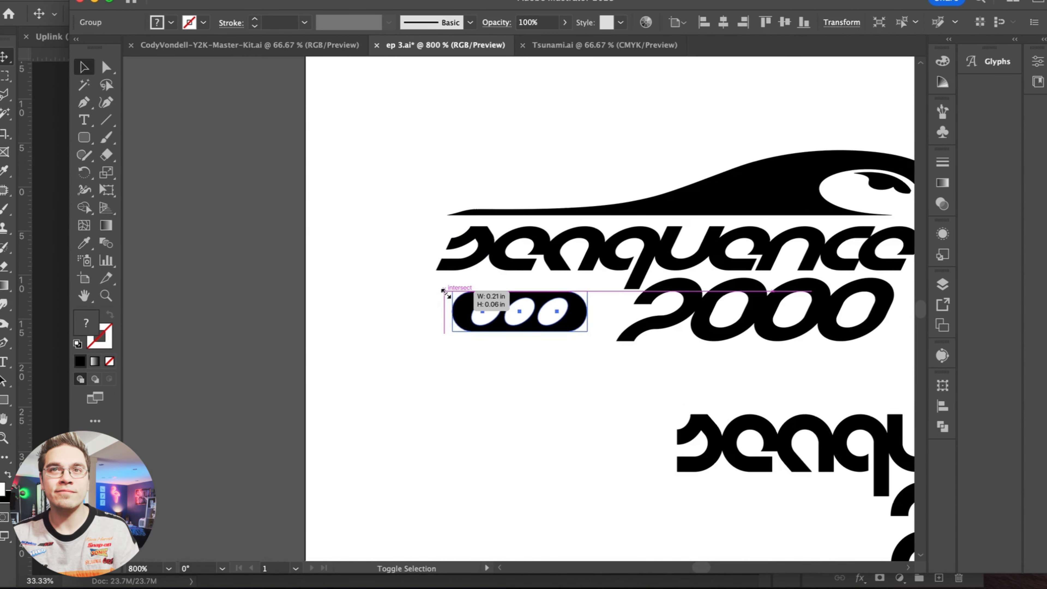
left_click_drag(449, 294, 450, 293)
- Nudge the pill shape slightly to balance the gaps between it, "seaquence" and "2000"
left_click(496, 367)
key("super+equal")
left_click_drag(509, 316, 515, 312)
left_click(502, 427)
key("super+minus")
key("super+minus")
key("super+minus")
scroll(442, 332, "right", 2)
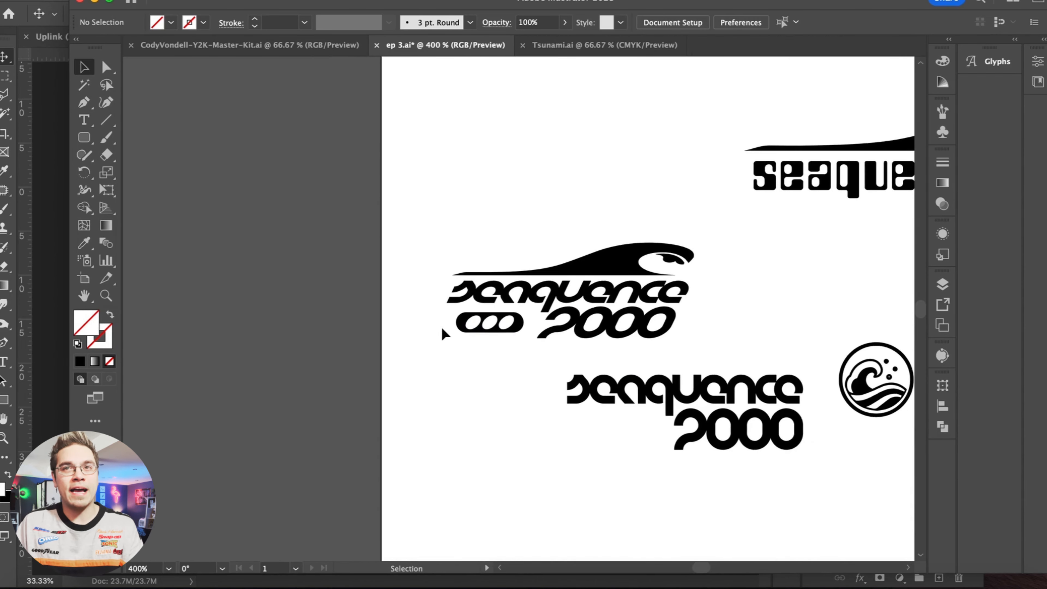
- Copy the complete slanted logo with its wave and pill, and paste it into the Untitled-1 pool image in Photoshop
left_click_drag(434, 210, 683, 337)
key("super+c")
left_click(427, 586)
key("super+v")
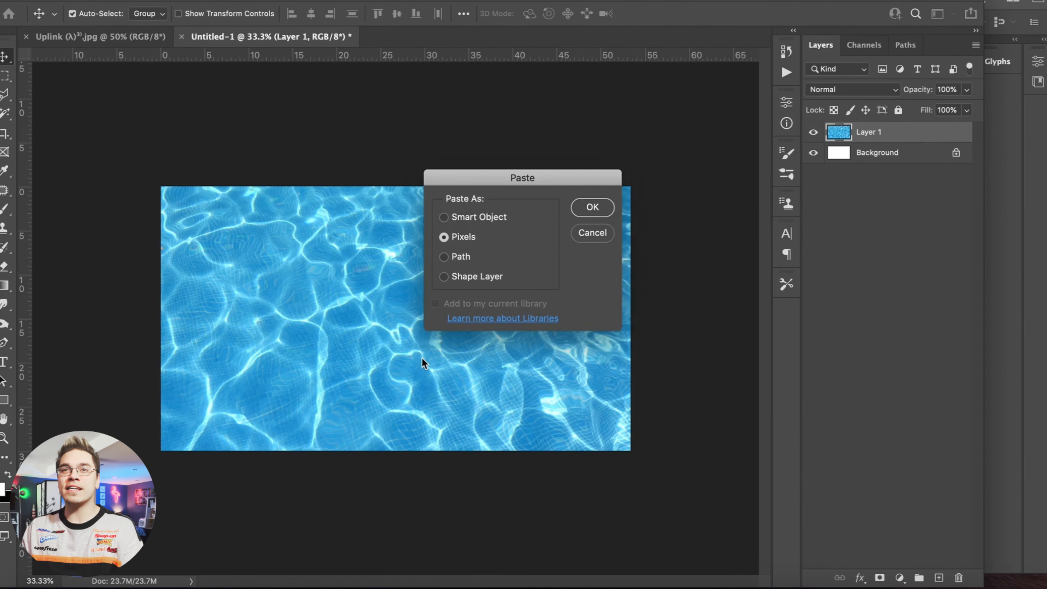